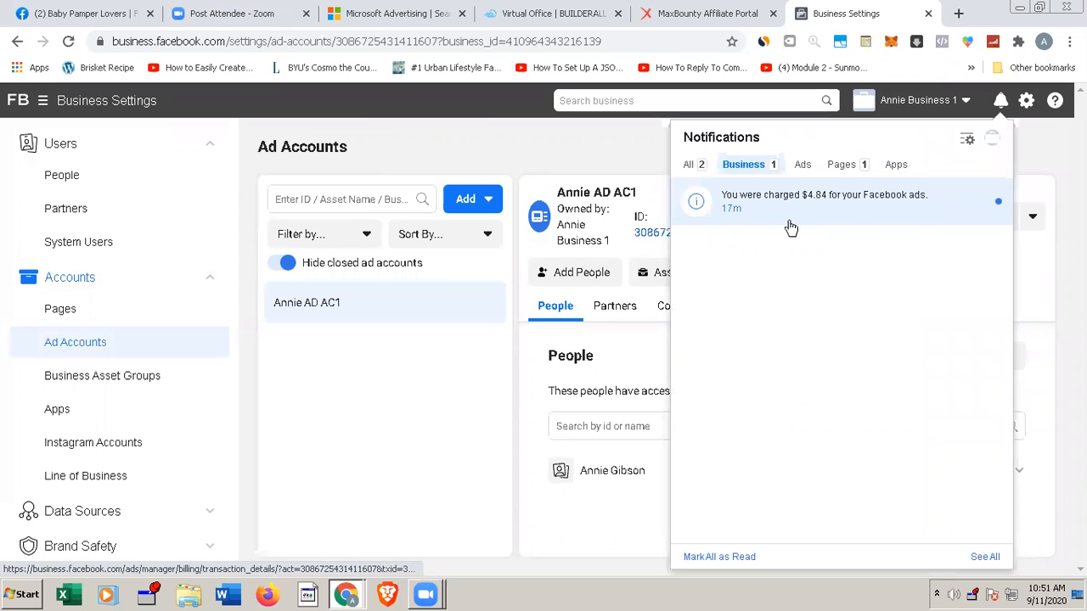
{"action": "left_click", "coordinate": [245, 244]}
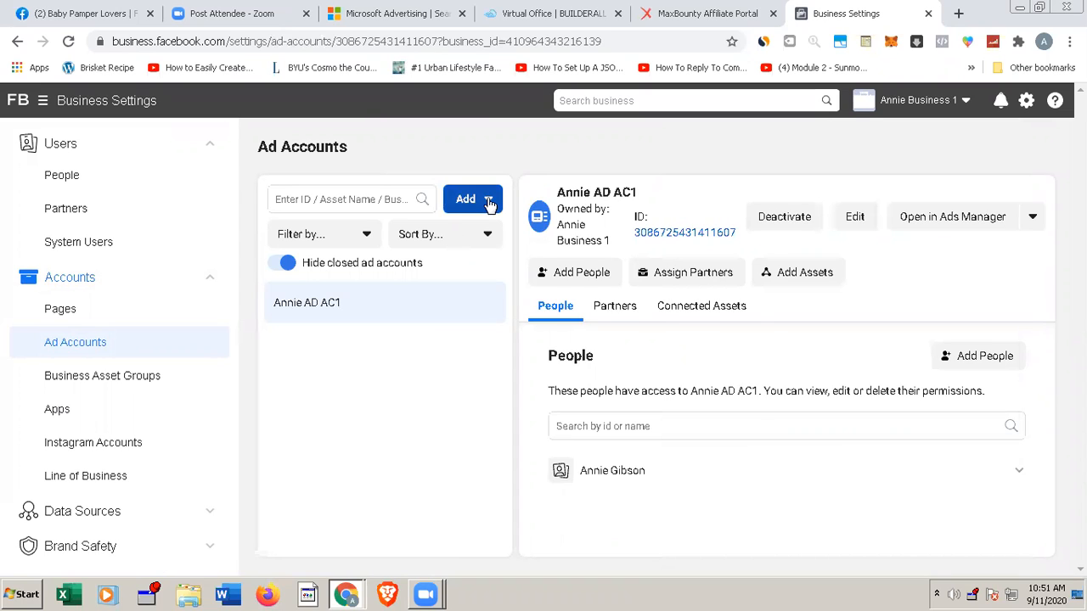
{"action": "left_click", "coordinate": [490, 204]}
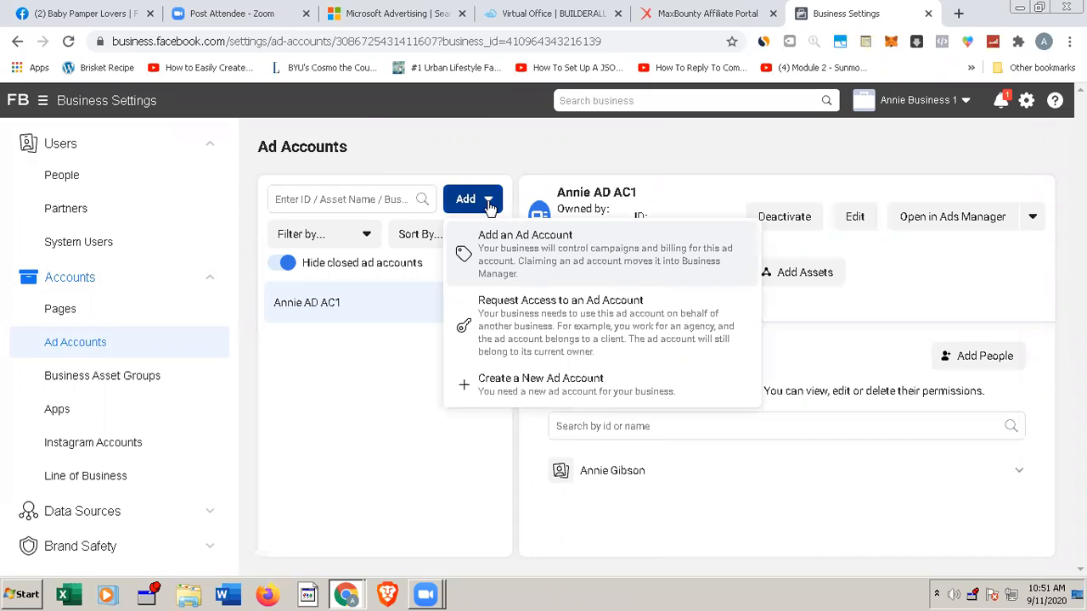
{"action": "left_click", "coordinate": [506, 250]}
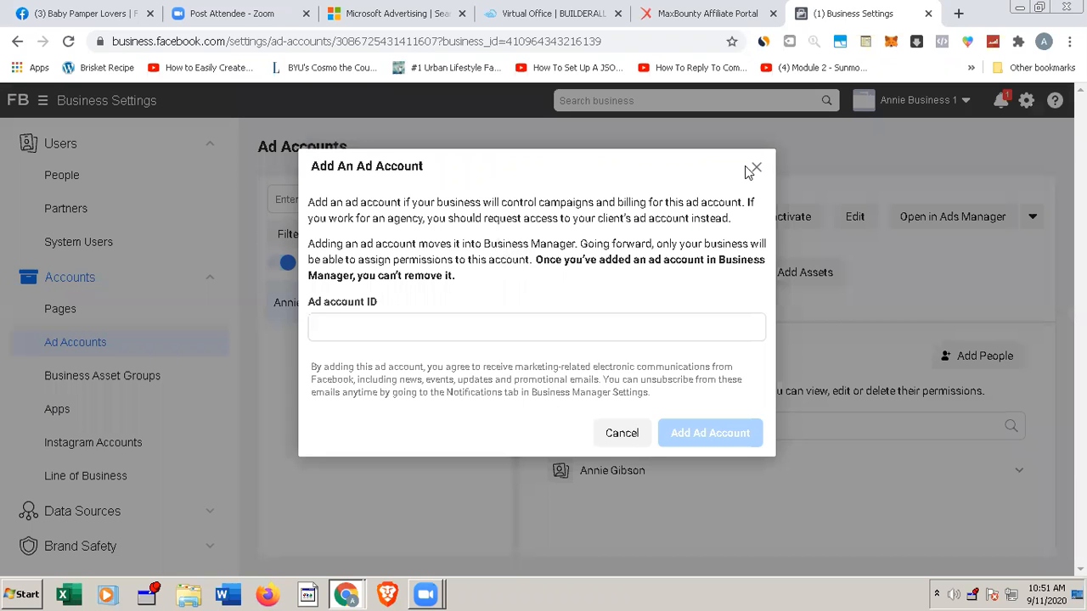
{"action": "left_click", "coordinate": [755, 171]}
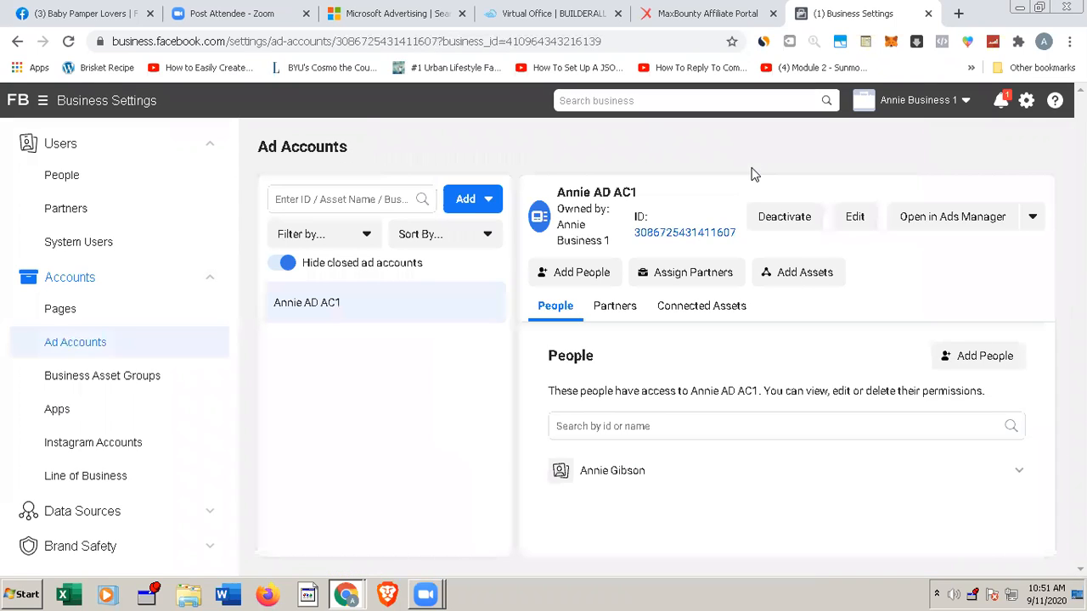
Step: Start creating a new ad account named "Ad Account 2_" plus the owner's first name, with the saved Mastercard as payment method
{"action": "left_click", "coordinate": [473, 201]}
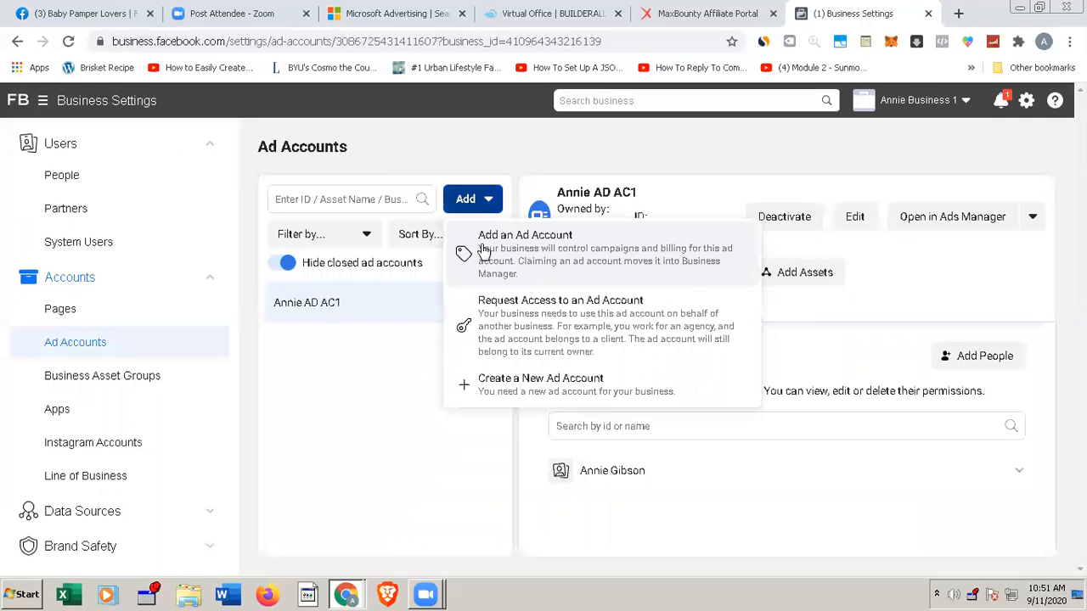
{"action": "left_click", "coordinate": [518, 384]}
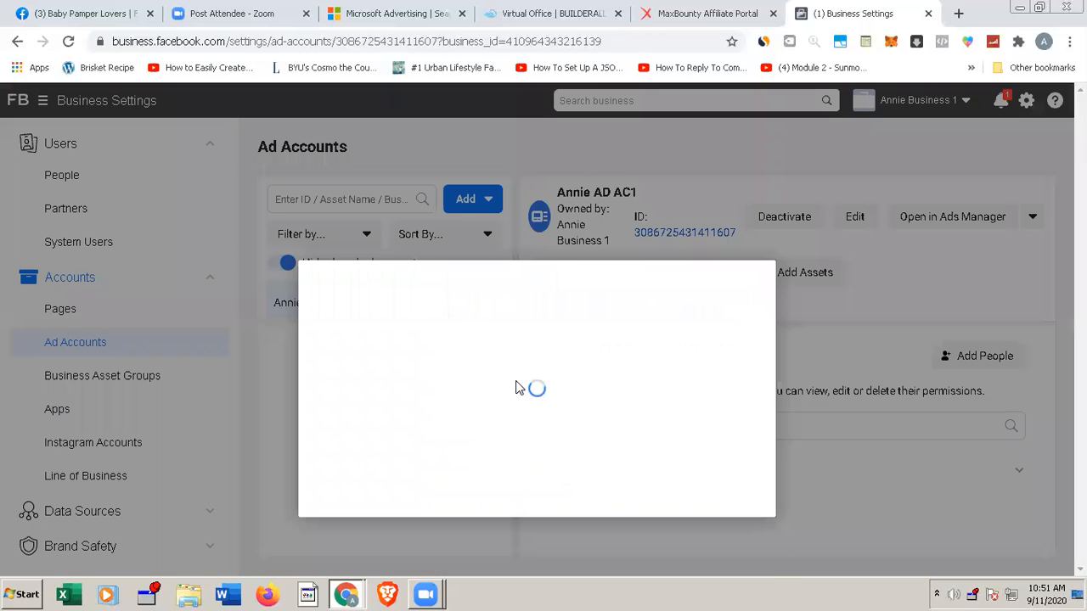
{"action": "left_click", "coordinate": [361, 346]}
{"action": "type", "text": "AC2"}
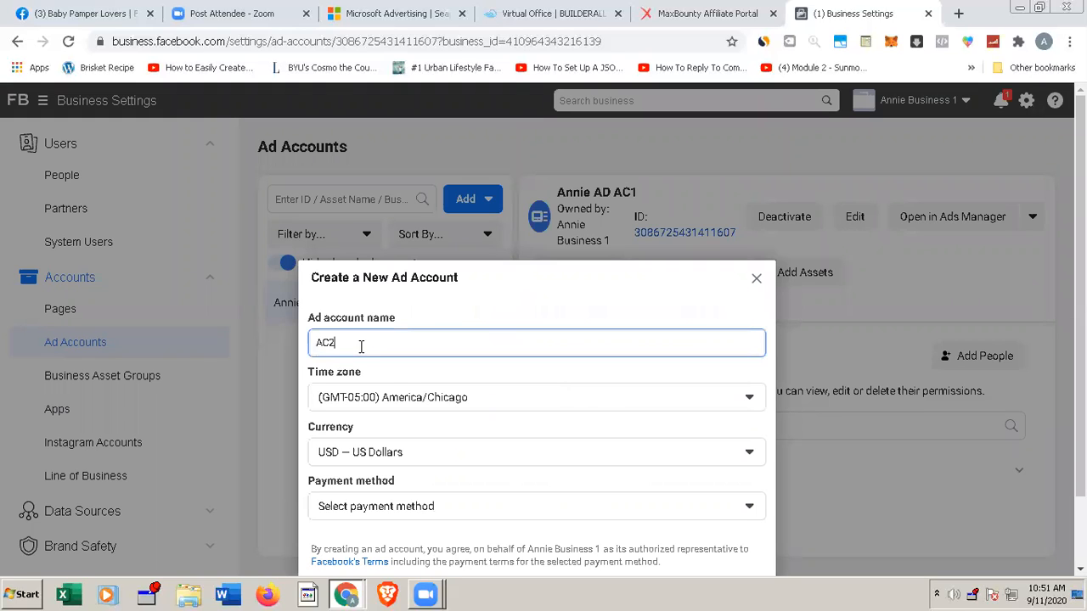
{"action": "key", "text": "BackSpace"}
{"action": "key", "text": "BackSpace"}
{"action": "key", "text": "BackSpace"}
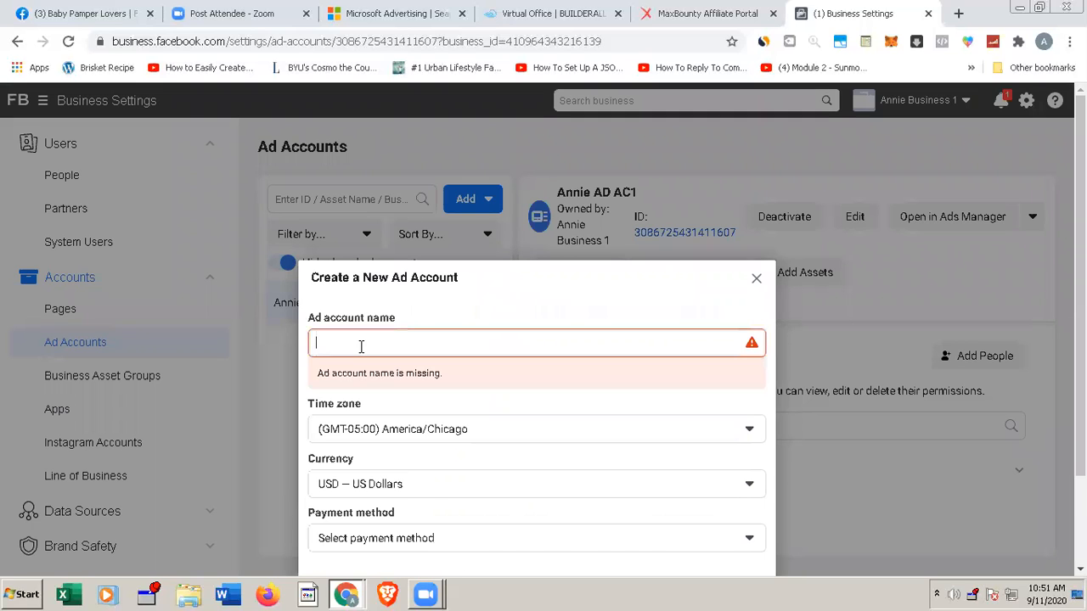
{"action": "type", "text": "Ad Accou"}
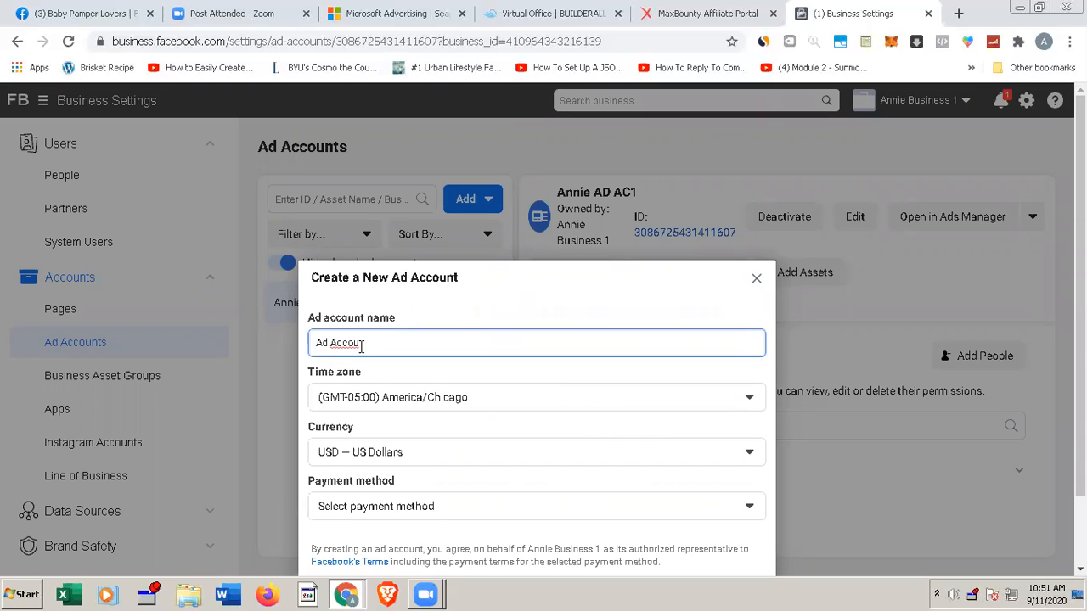
{"action": "type", "text": "nt 2_Annie"}
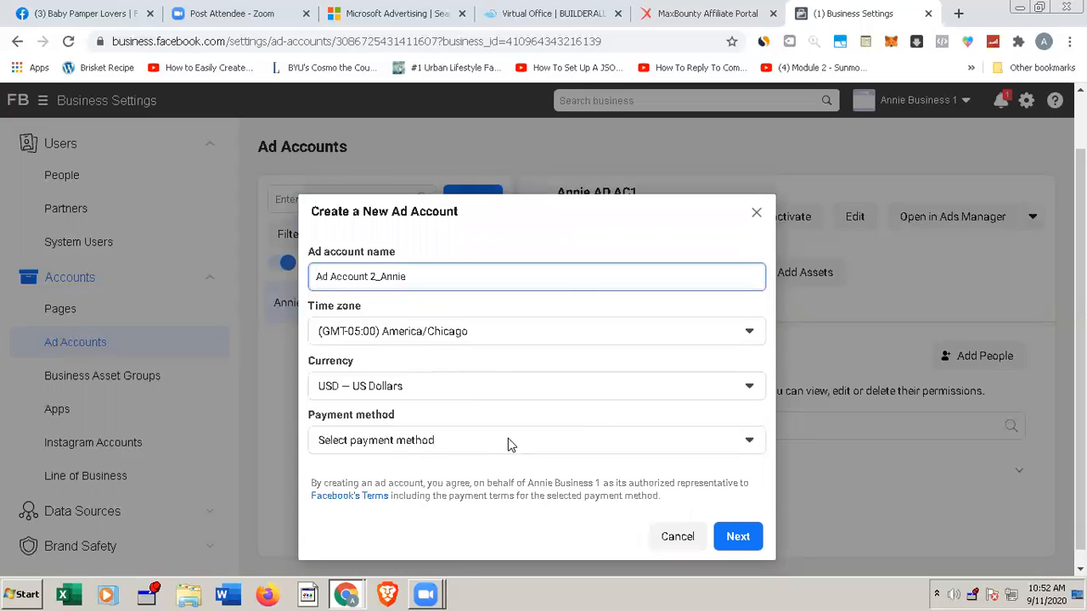
{"action": "left_click", "coordinate": [508, 440]}
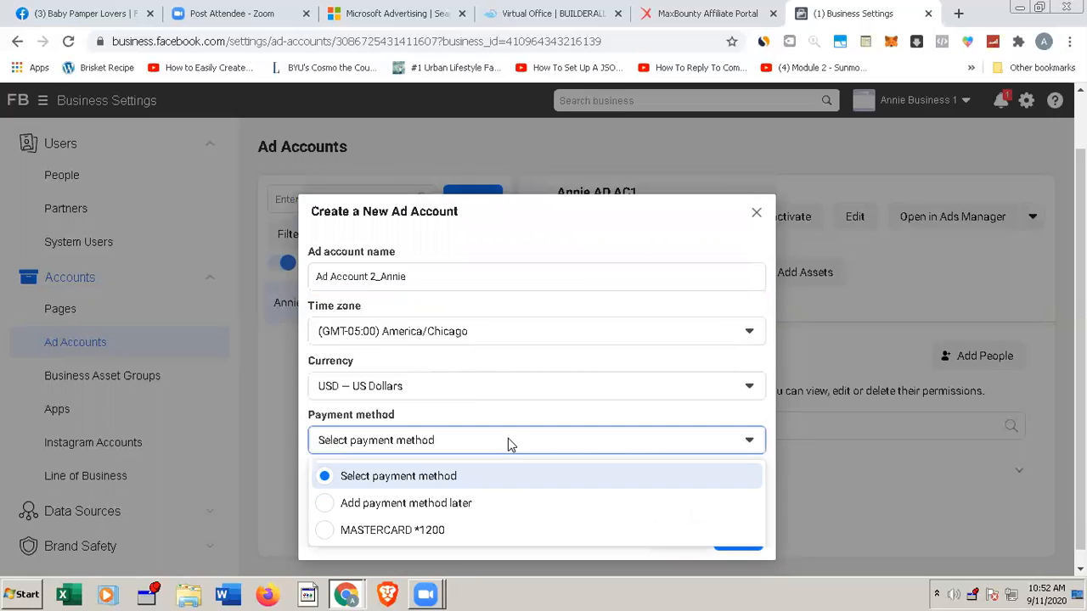
{"action": "left_click", "coordinate": [325, 532]}
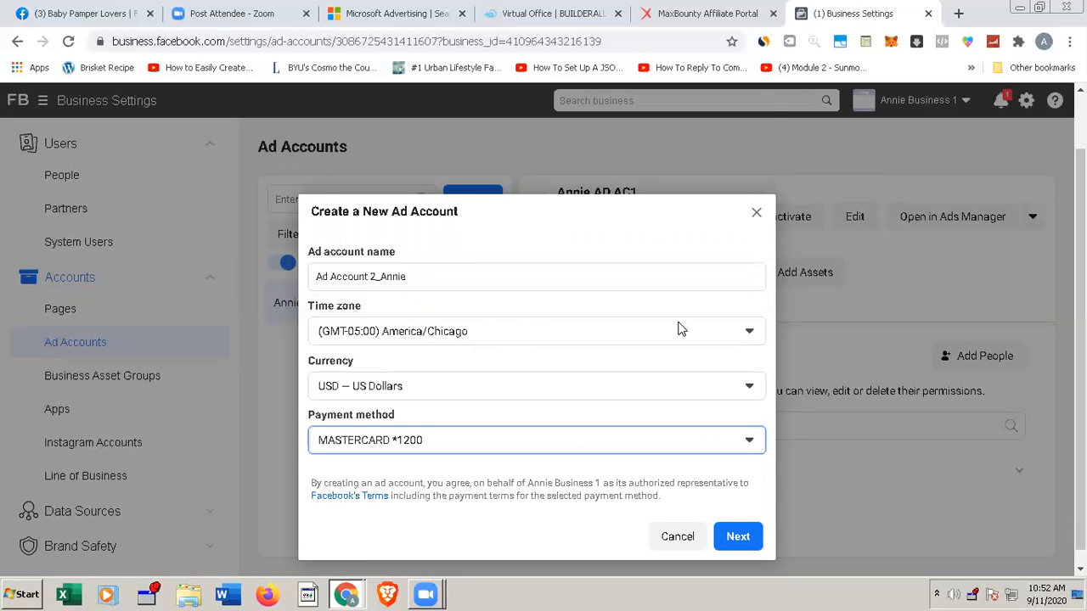
Step: Look through the time zones offered for the new ad account, from GMT-12:00 to the America entries at GMT-04:00
{"action": "left_click", "coordinate": [750, 332]}
{"action": "left_click", "coordinate": [750, 332]}
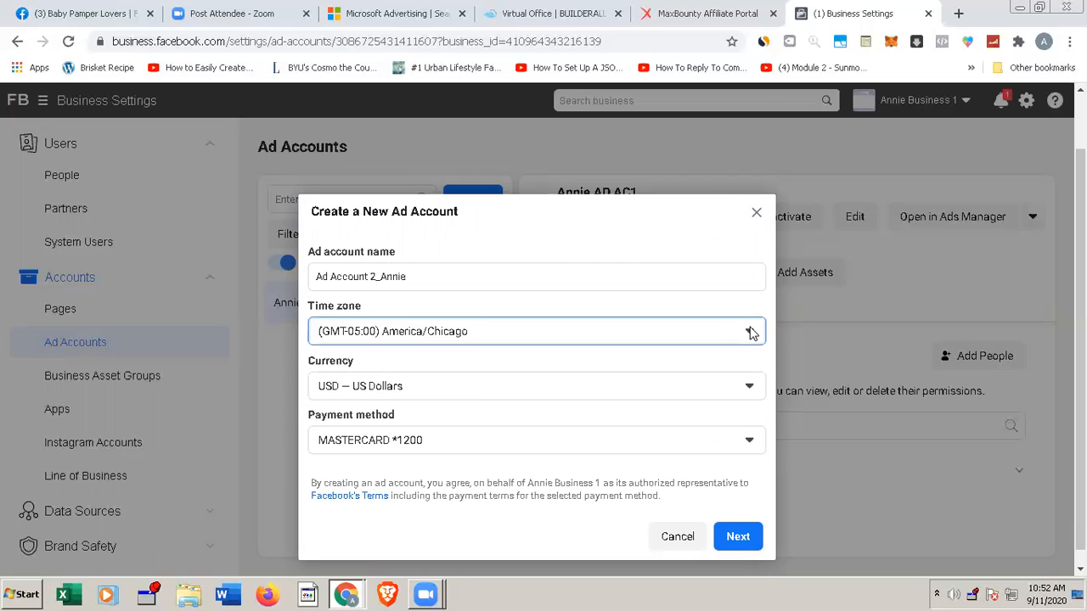
{"action": "left_click", "coordinate": [750, 332]}
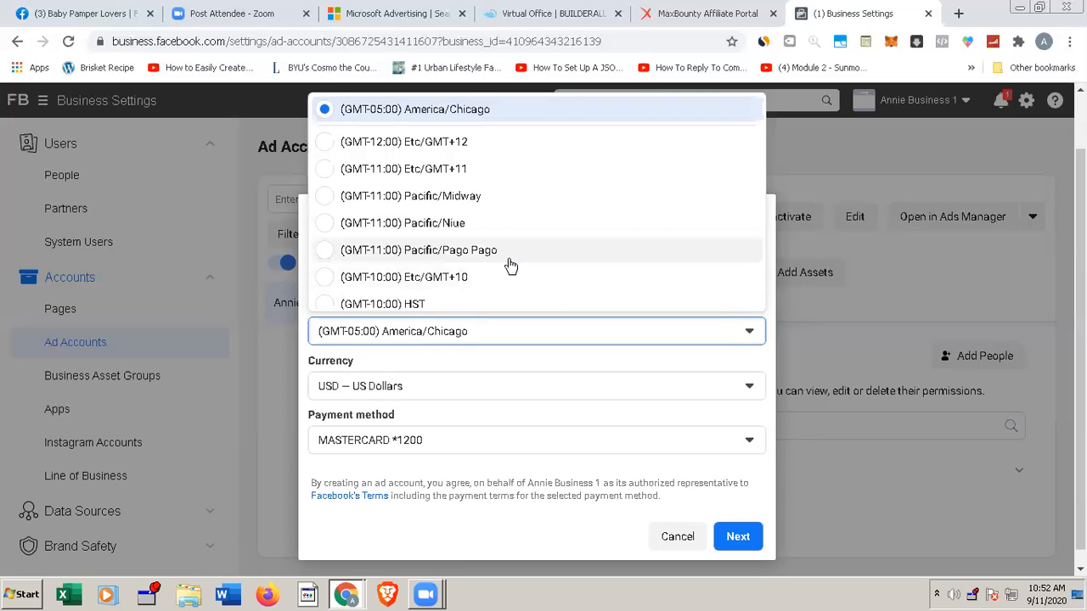
{"action": "scroll", "coordinate": [511, 267], "scroll_direction": "down", "scroll_amount": 1}
{"action": "scroll", "coordinate": [511, 267], "scroll_direction": "down", "scroll_amount": 1}
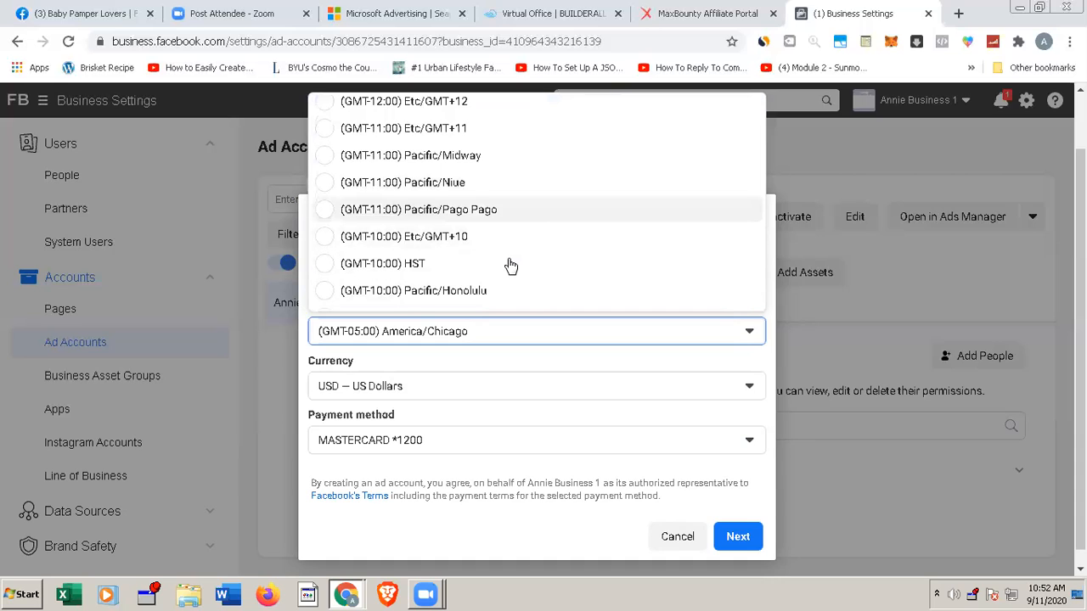
{"action": "scroll", "coordinate": [510, 266], "scroll_direction": "down", "scroll_amount": 2}
{"action": "scroll", "coordinate": [510, 266], "scroll_direction": "down", "scroll_amount": 2}
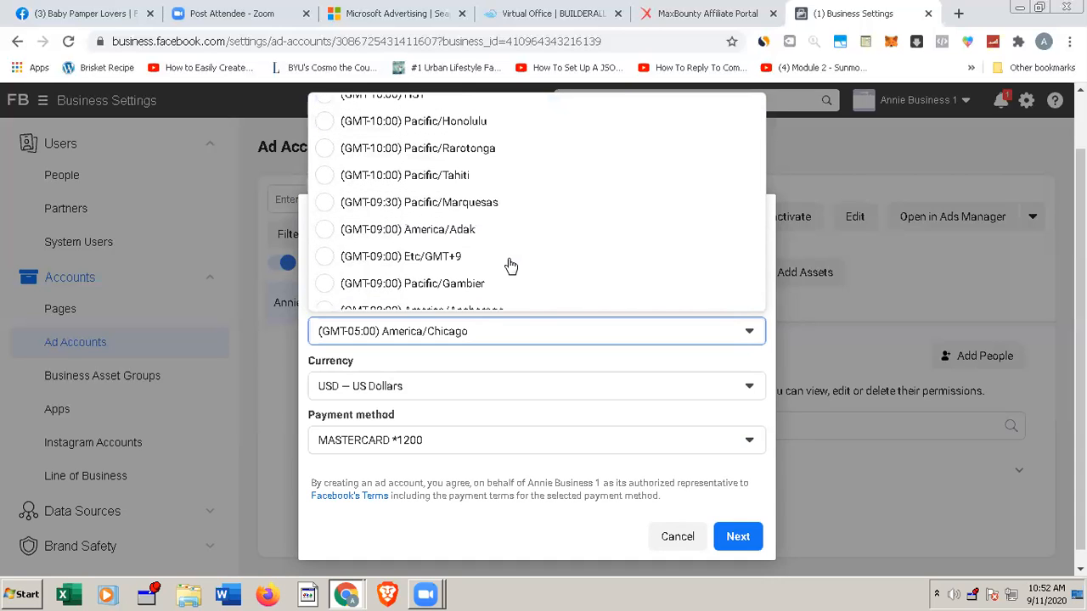
{"action": "scroll", "coordinate": [511, 267], "scroll_direction": "down", "scroll_amount": 2}
{"action": "scroll", "coordinate": [510, 267], "scroll_direction": "down", "scroll_amount": 1}
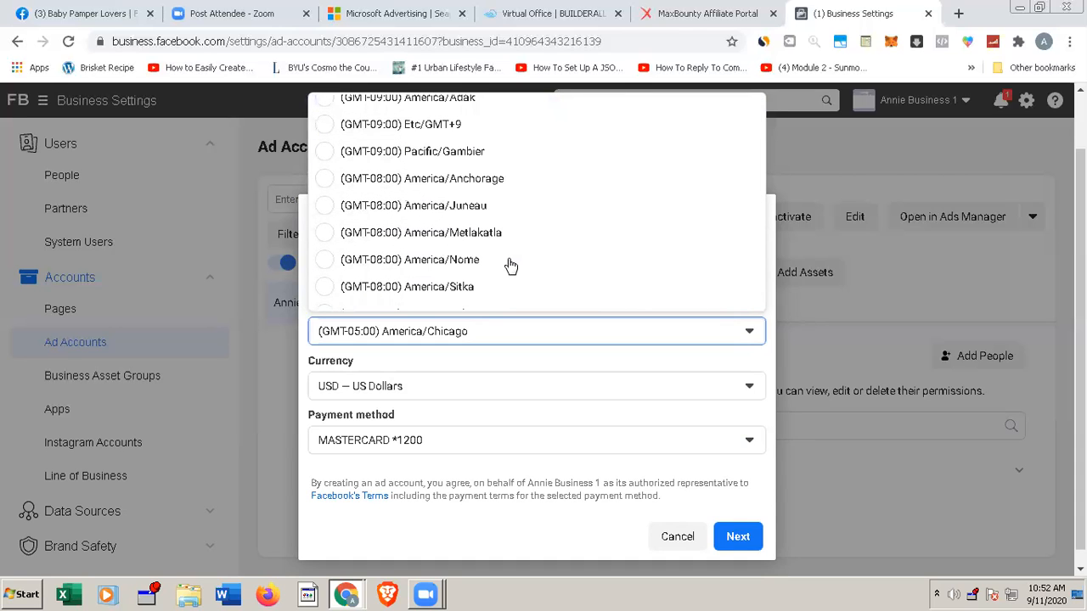
{"action": "scroll", "coordinate": [511, 267], "scroll_direction": "down", "scroll_amount": 1}
{"action": "scroll", "coordinate": [511, 267], "scroll_direction": "down", "scroll_amount": 2}
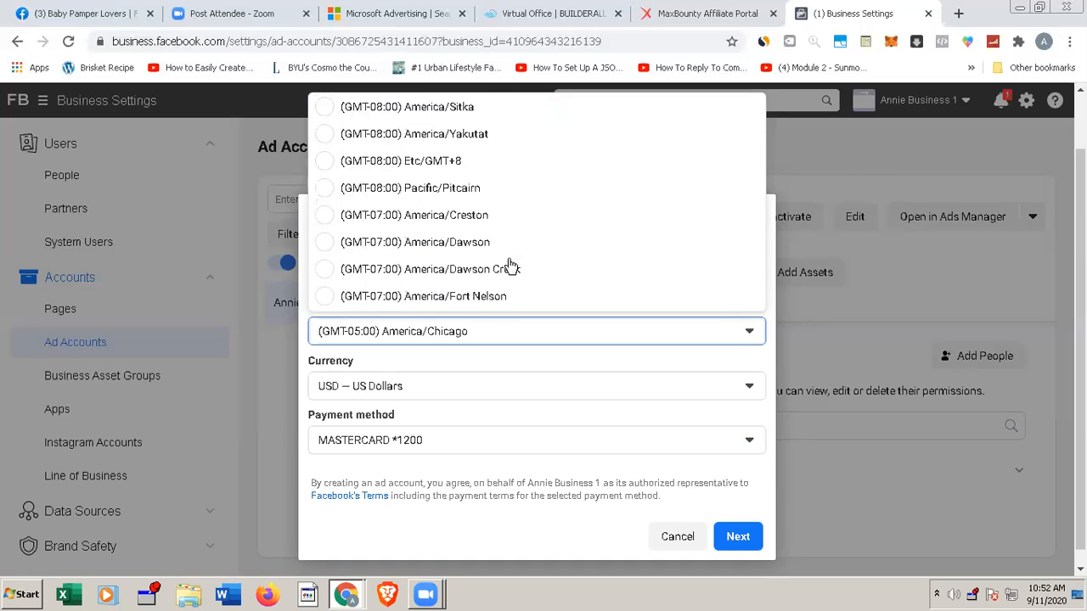
{"action": "scroll", "coordinate": [511, 266], "scroll_direction": "down", "scroll_amount": 1}
{"action": "scroll", "coordinate": [511, 267], "scroll_direction": "down", "scroll_amount": 1}
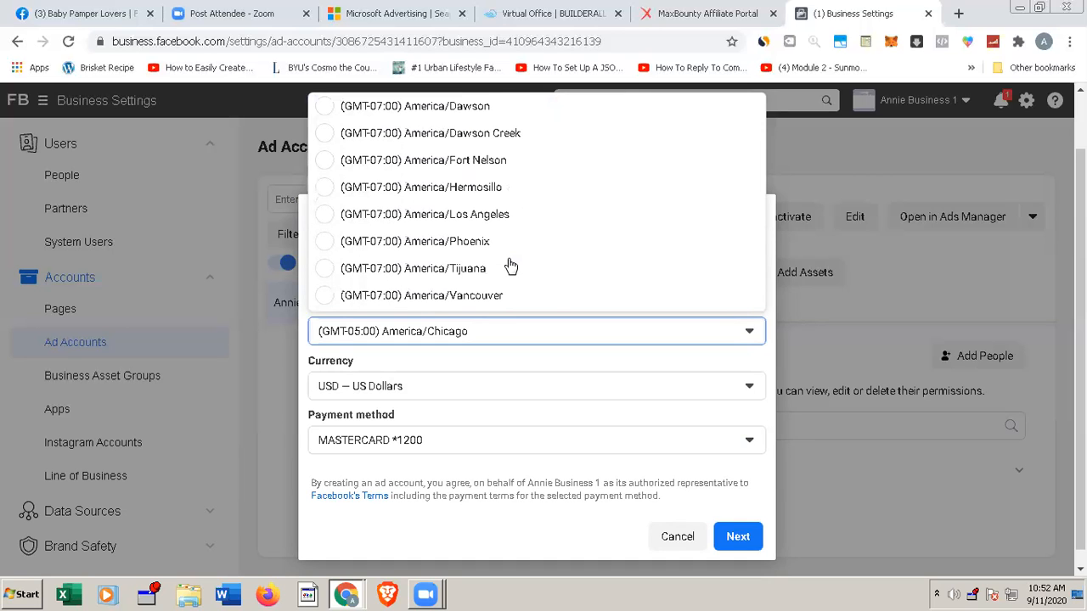
{"action": "scroll", "coordinate": [511, 266], "scroll_direction": "down", "scroll_amount": 1}
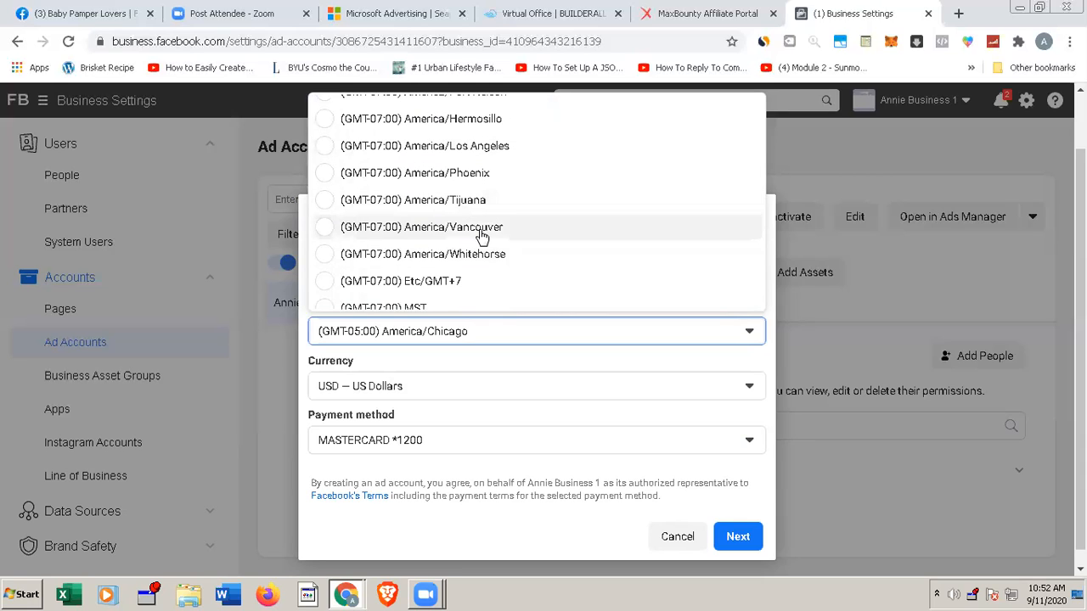
{"action": "scroll", "coordinate": [482, 235], "scroll_direction": "down", "scroll_amount": 1}
{"action": "scroll", "coordinate": [481, 235], "scroll_direction": "down", "scroll_amount": 2}
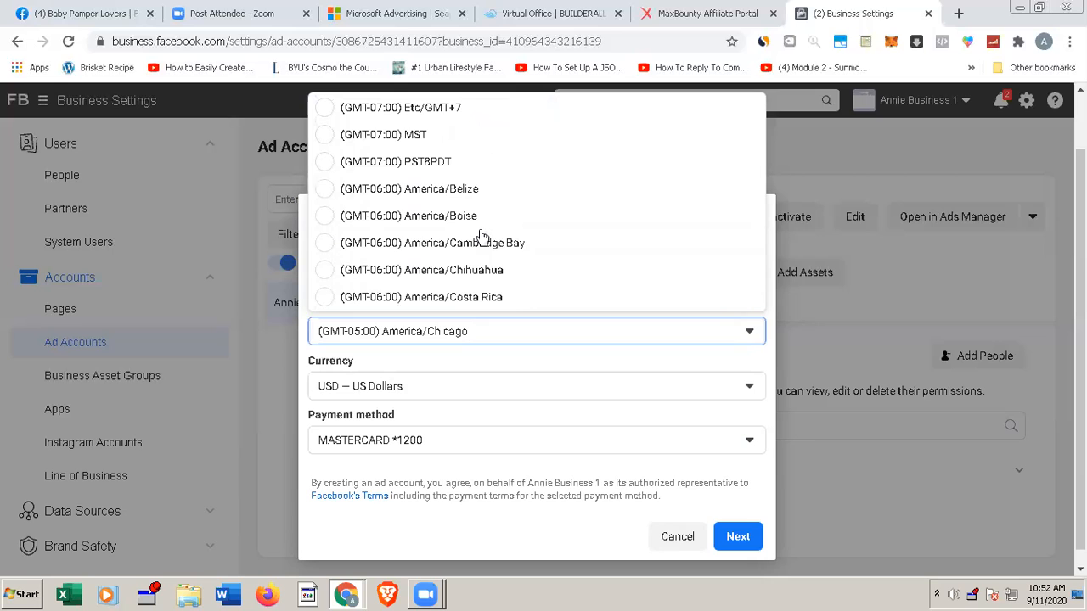
{"action": "scroll", "coordinate": [481, 236], "scroll_direction": "down", "scroll_amount": 2}
{"action": "scroll", "coordinate": [481, 235], "scroll_direction": "down", "scroll_amount": 1}
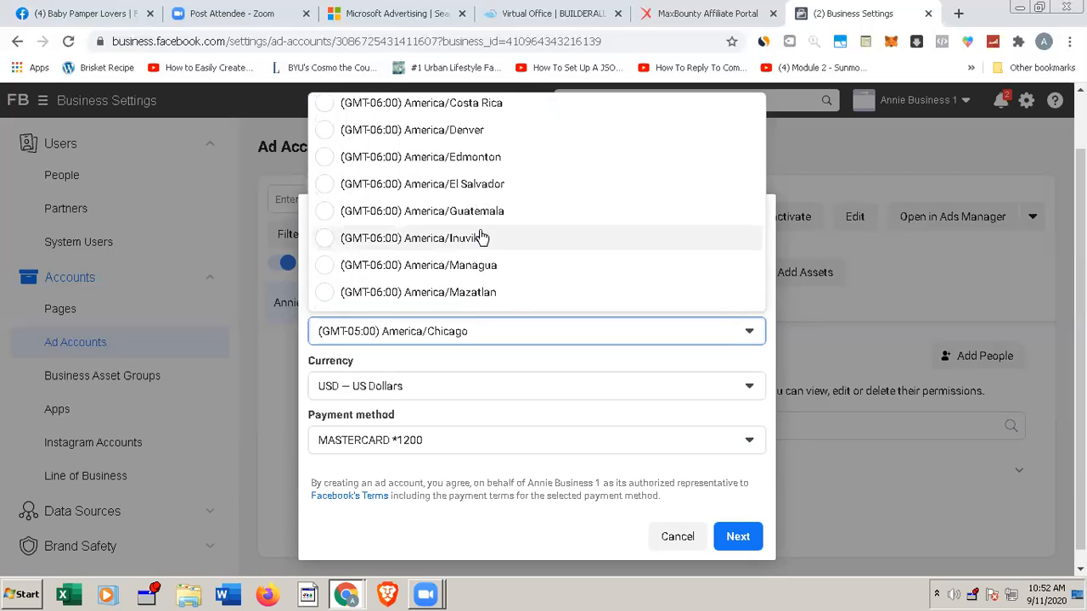
{"action": "scroll", "coordinate": [481, 237], "scroll_direction": "down", "scroll_amount": 1}
{"action": "scroll", "coordinate": [481, 235], "scroll_direction": "down", "scroll_amount": 1}
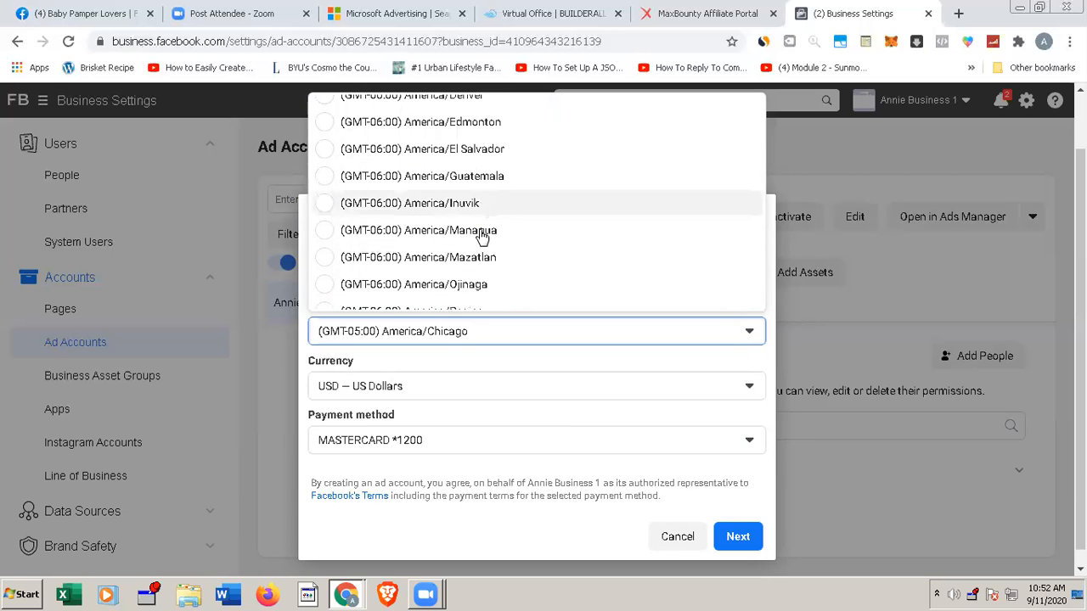
{"action": "scroll", "coordinate": [482, 235], "scroll_direction": "down", "scroll_amount": 1}
{"action": "scroll", "coordinate": [481, 236], "scroll_direction": "down", "scroll_amount": 1}
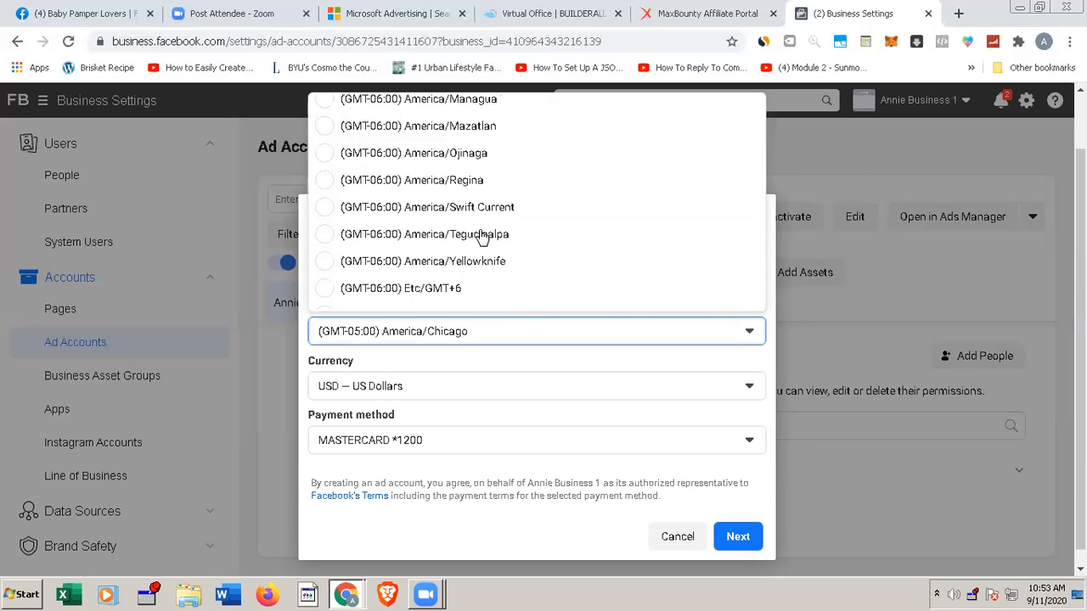
{"action": "scroll", "coordinate": [482, 237], "scroll_direction": "down", "scroll_amount": 1}
{"action": "scroll", "coordinate": [481, 236], "scroll_direction": "down", "scroll_amount": 1}
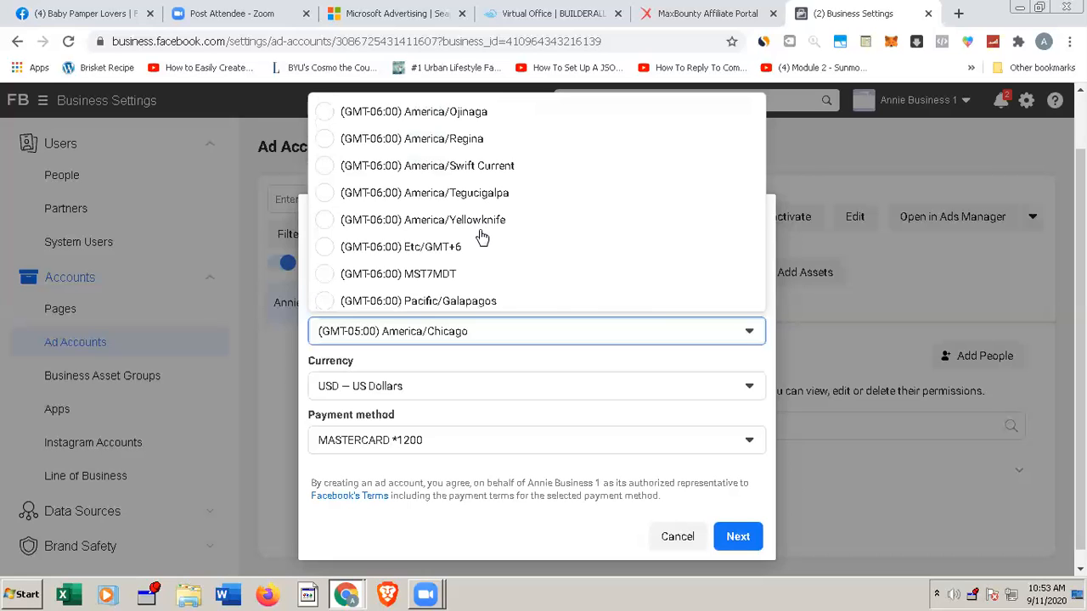
{"action": "scroll", "coordinate": [481, 236], "scroll_direction": "down", "scroll_amount": 1}
{"action": "scroll", "coordinate": [482, 237], "scroll_direction": "down", "scroll_amount": 2}
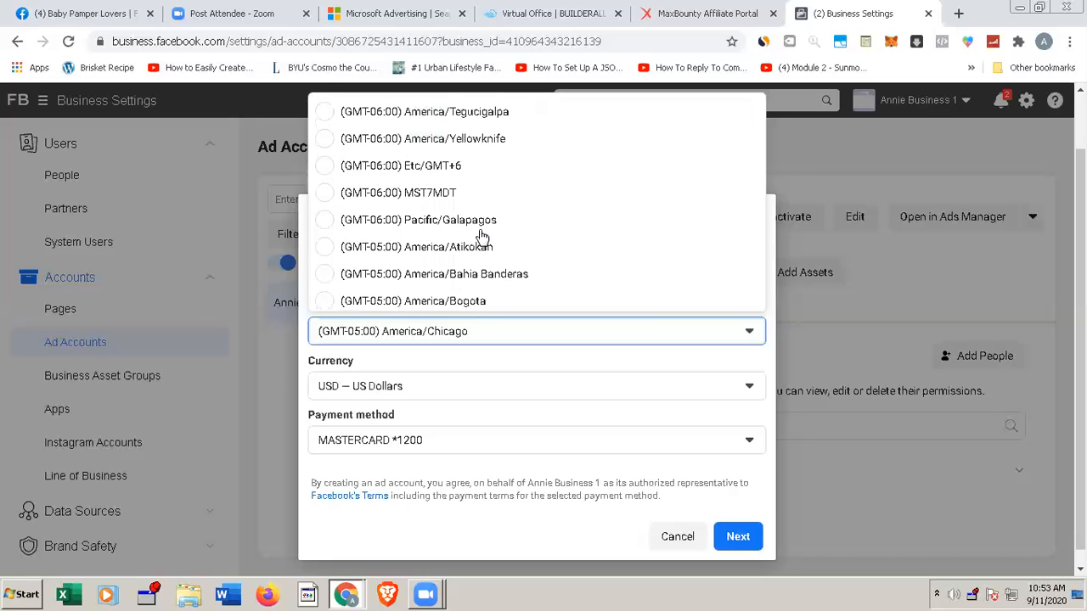
{"action": "scroll", "coordinate": [482, 237], "scroll_direction": "down", "scroll_amount": 1}
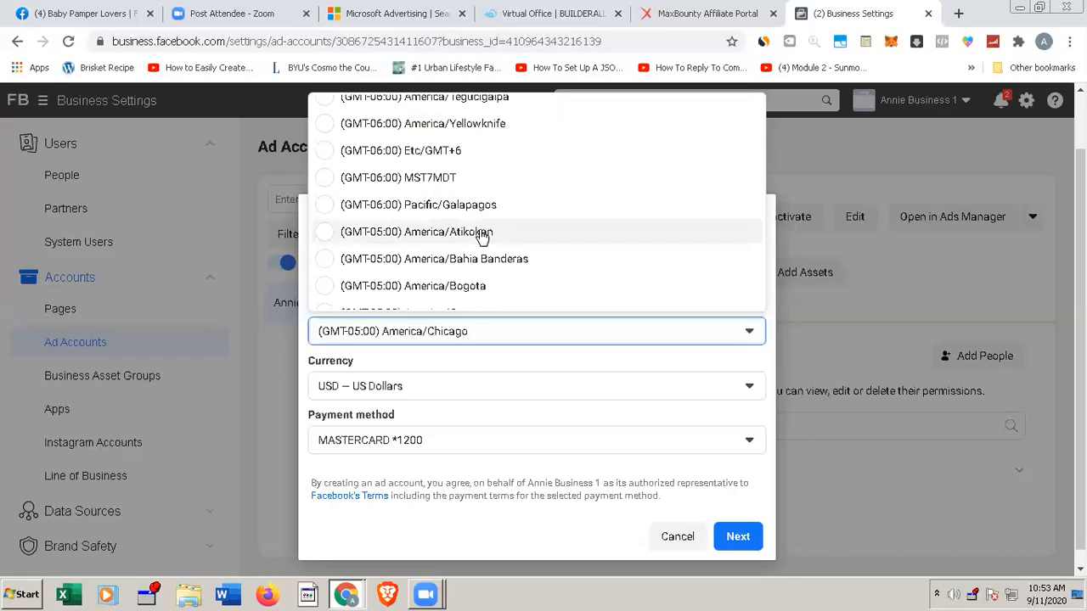
{"action": "scroll", "coordinate": [481, 237], "scroll_direction": "down", "scroll_amount": 1}
{"action": "scroll", "coordinate": [481, 237], "scroll_direction": "down", "scroll_amount": 1}
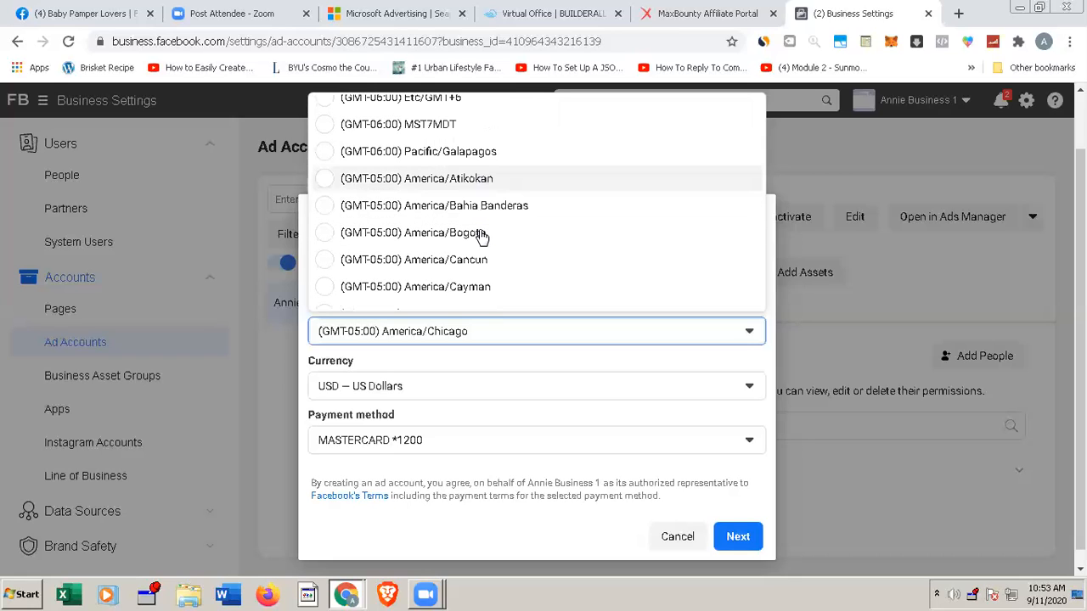
{"action": "scroll", "coordinate": [482, 237], "scroll_direction": "down", "scroll_amount": 1}
{"action": "scroll", "coordinate": [482, 237], "scroll_direction": "down", "scroll_amount": 2}
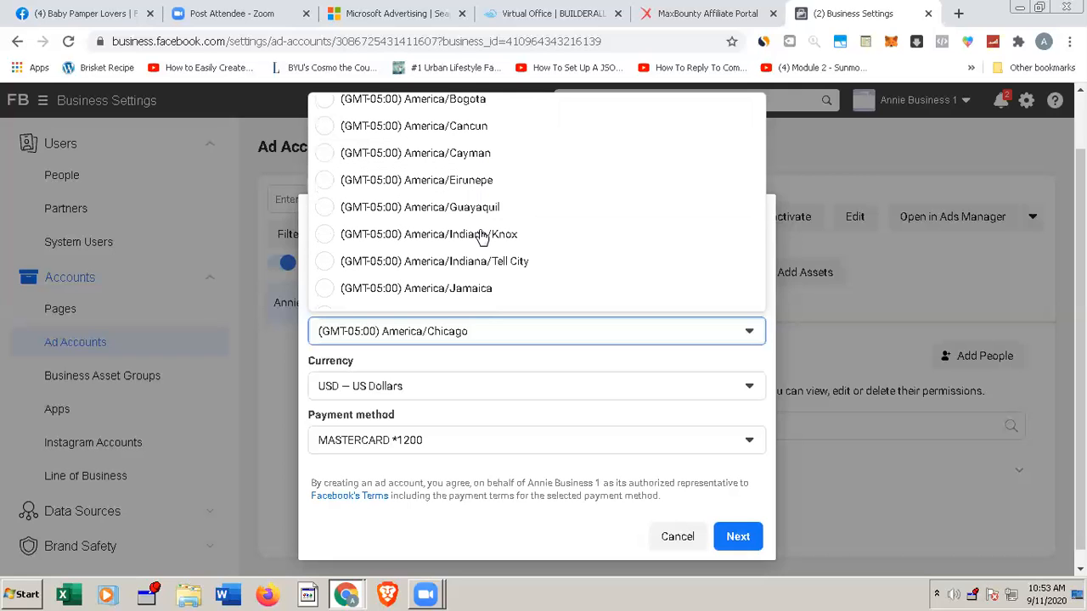
{"action": "scroll", "coordinate": [482, 237], "scroll_direction": "down", "scroll_amount": 2}
{"action": "scroll", "coordinate": [482, 237], "scroll_direction": "down", "scroll_amount": 2}
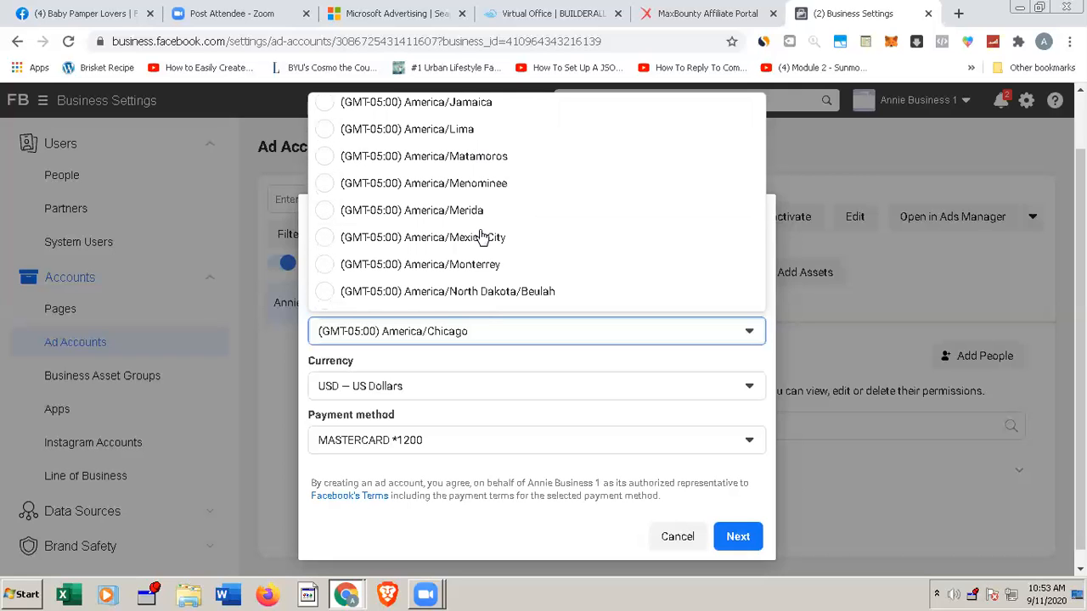
{"action": "scroll", "coordinate": [482, 237], "scroll_direction": "down", "scroll_amount": 2}
{"action": "scroll", "coordinate": [482, 237], "scroll_direction": "down", "scroll_amount": 5}
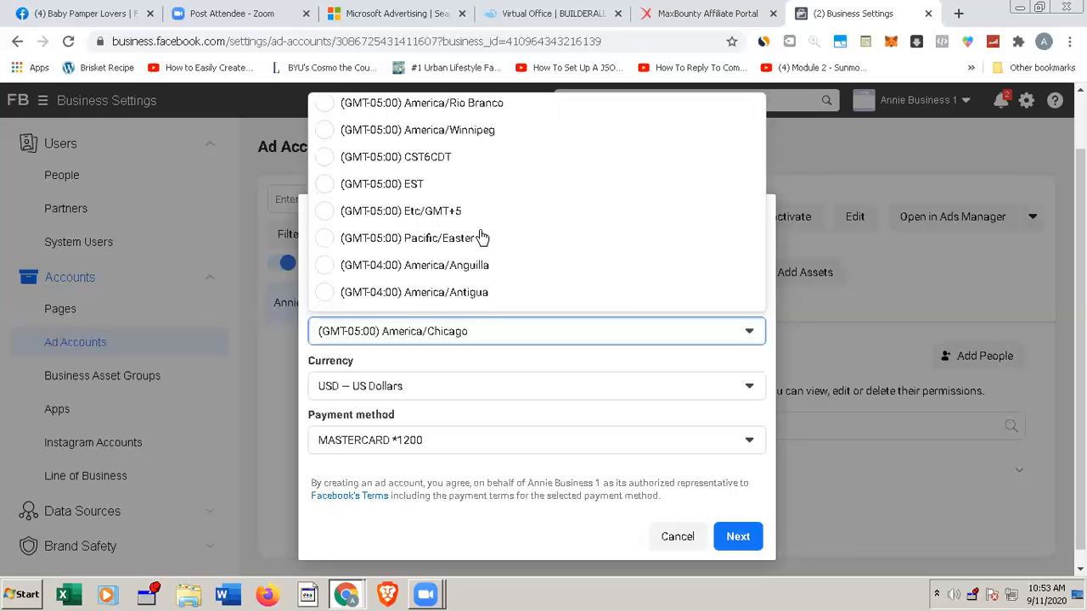
{"action": "scroll", "coordinate": [481, 237], "scroll_direction": "down", "scroll_amount": 5}
{"action": "scroll", "coordinate": [481, 237], "scroll_direction": "down", "scroll_amount": 3}
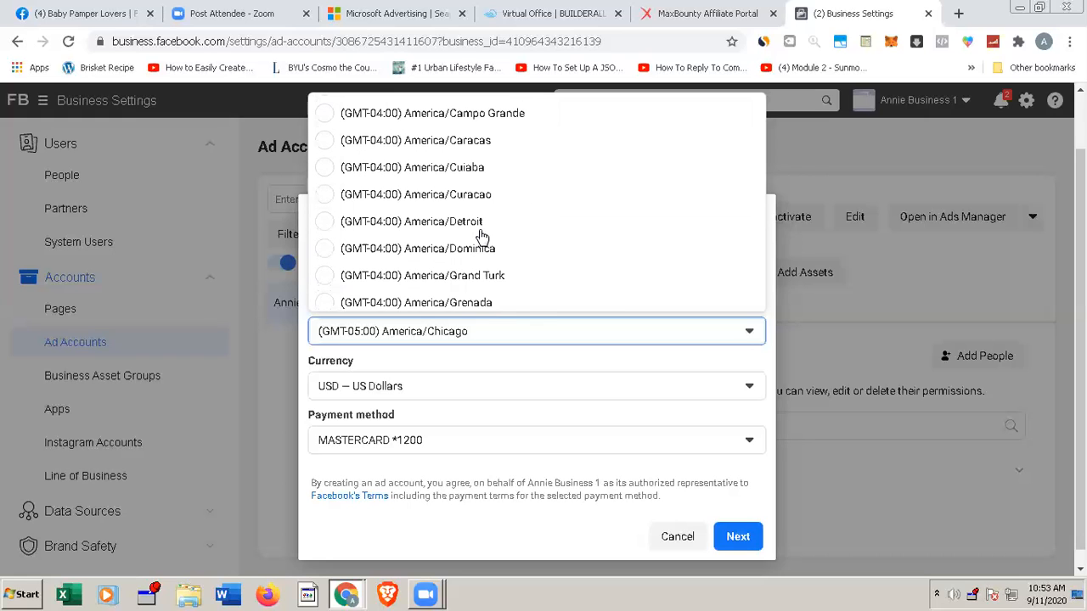
{"action": "scroll", "coordinate": [481, 237], "scroll_direction": "down", "scroll_amount": 3}
{"action": "scroll", "coordinate": [482, 237], "scroll_direction": "down", "scroll_amount": 3}
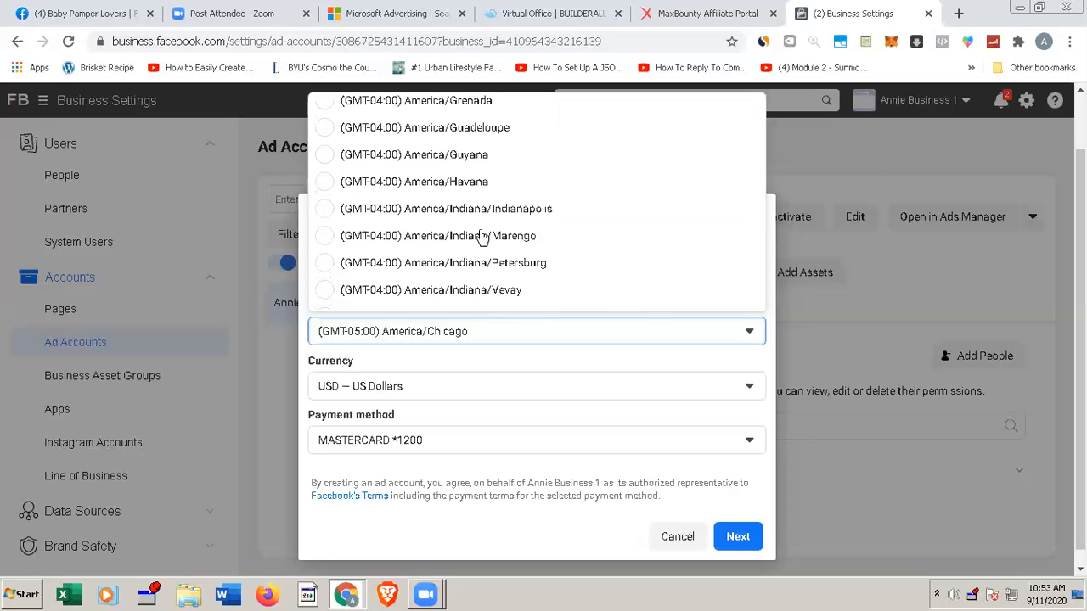
{"action": "scroll", "coordinate": [482, 237], "scroll_direction": "down", "scroll_amount": 3}
{"action": "scroll", "coordinate": [482, 237], "scroll_direction": "down", "scroll_amount": 1}
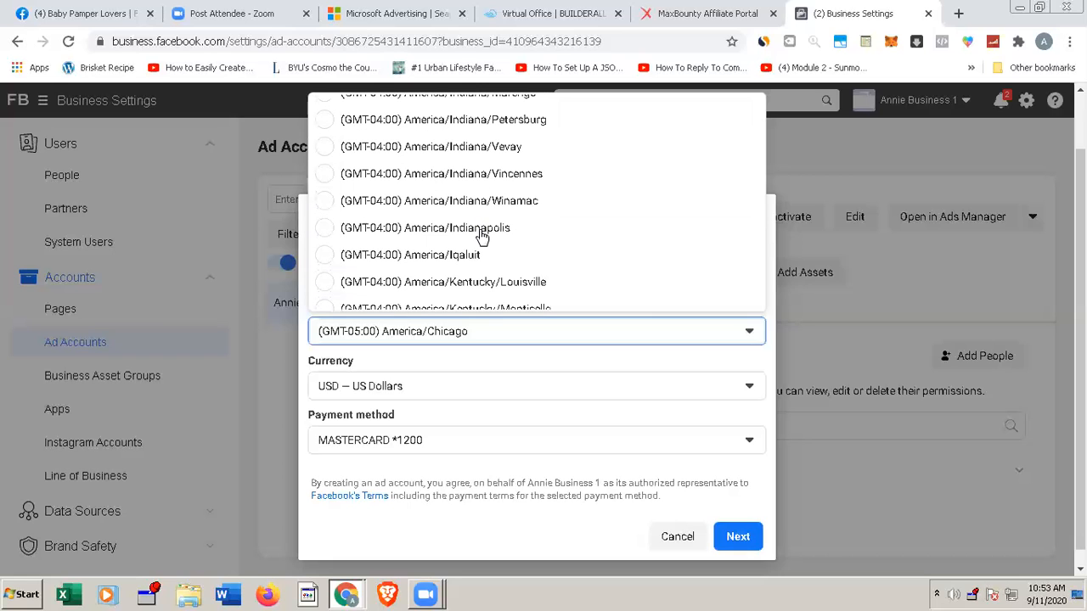
{"action": "scroll", "coordinate": [481, 237], "scroll_direction": "down", "scroll_amount": 1}
{"action": "scroll", "coordinate": [482, 237], "scroll_direction": "down", "scroll_amount": 1}
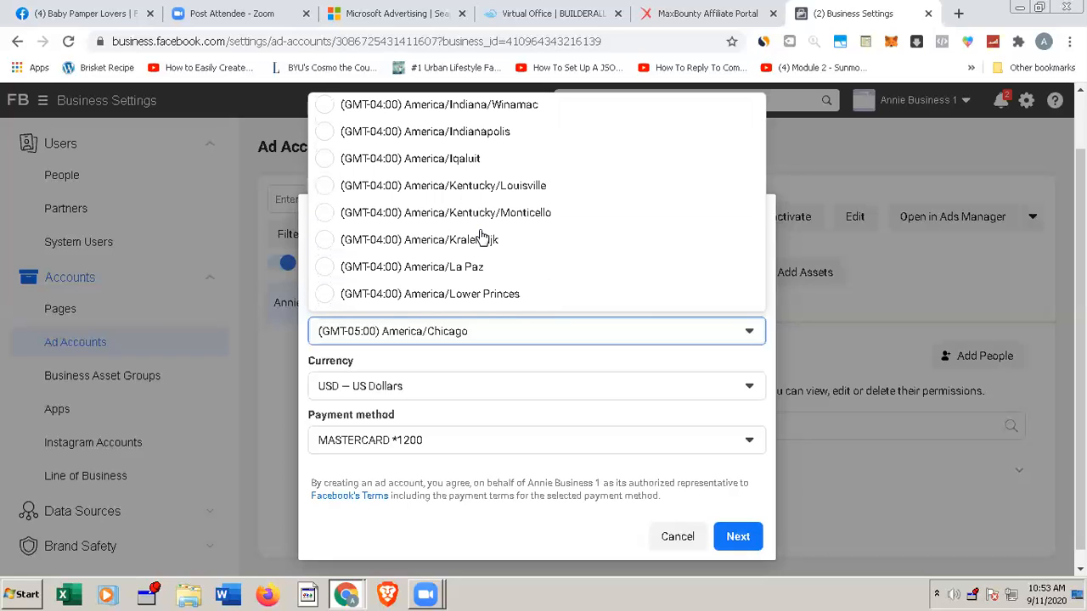
Step: Look through the remaining GMT-04:00 America time zones, from Indiana/Winamac to Montreal, and leave the list
{"action": "scroll", "coordinate": [481, 237], "scroll_direction": "down", "scroll_amount": 1}
{"action": "scroll", "coordinate": [482, 237], "scroll_direction": "down", "scroll_amount": 1}
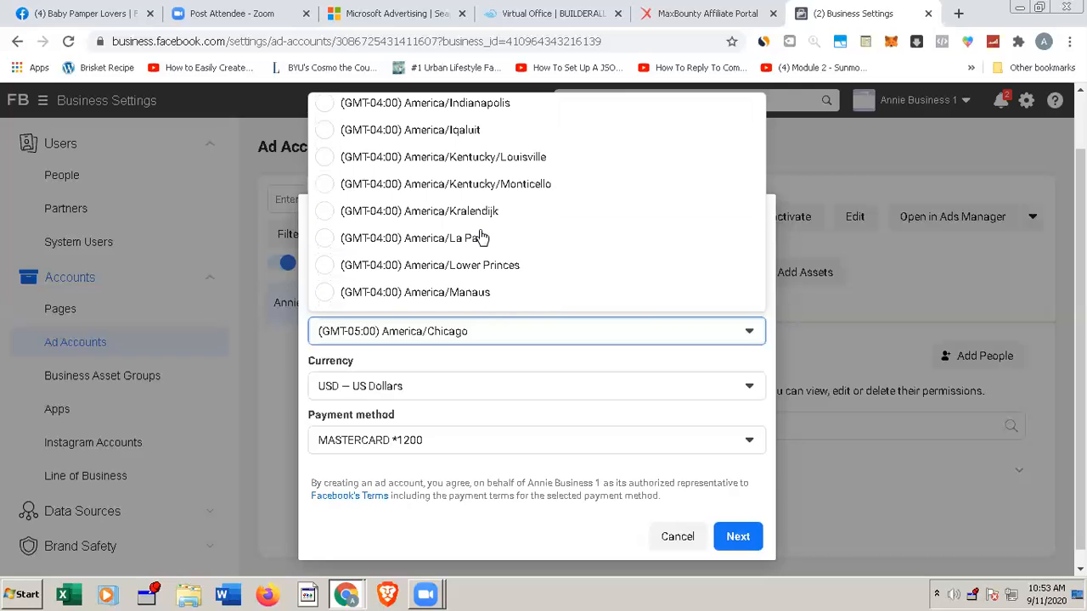
{"action": "scroll", "coordinate": [481, 237], "scroll_direction": "down", "scroll_amount": 1}
{"action": "scroll", "coordinate": [481, 237], "scroll_direction": "down", "scroll_amount": 1}
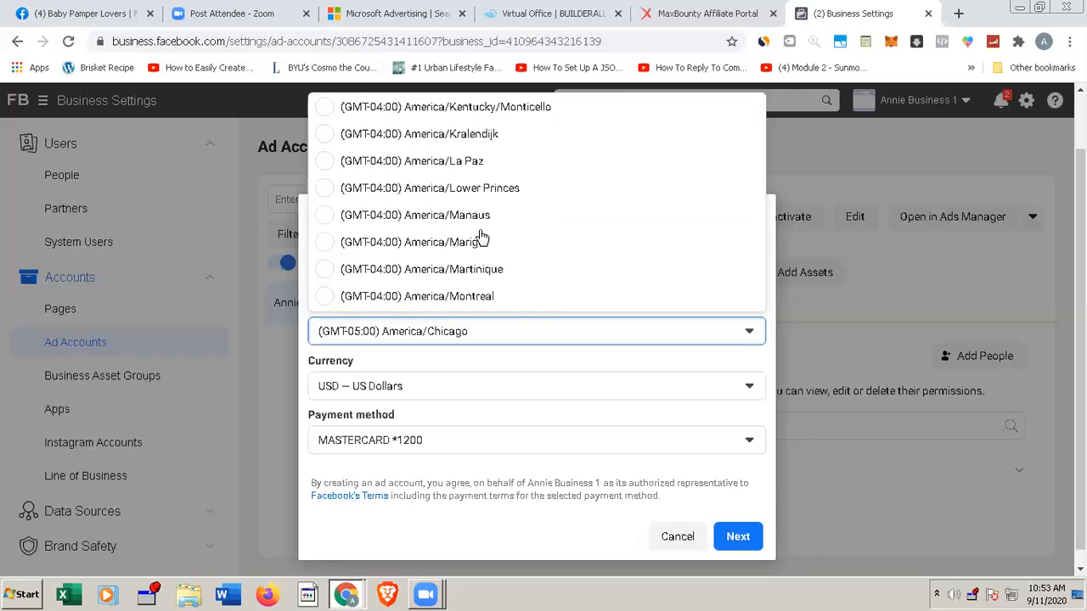
{"action": "scroll", "coordinate": [481, 237], "scroll_direction": "down", "scroll_amount": 1}
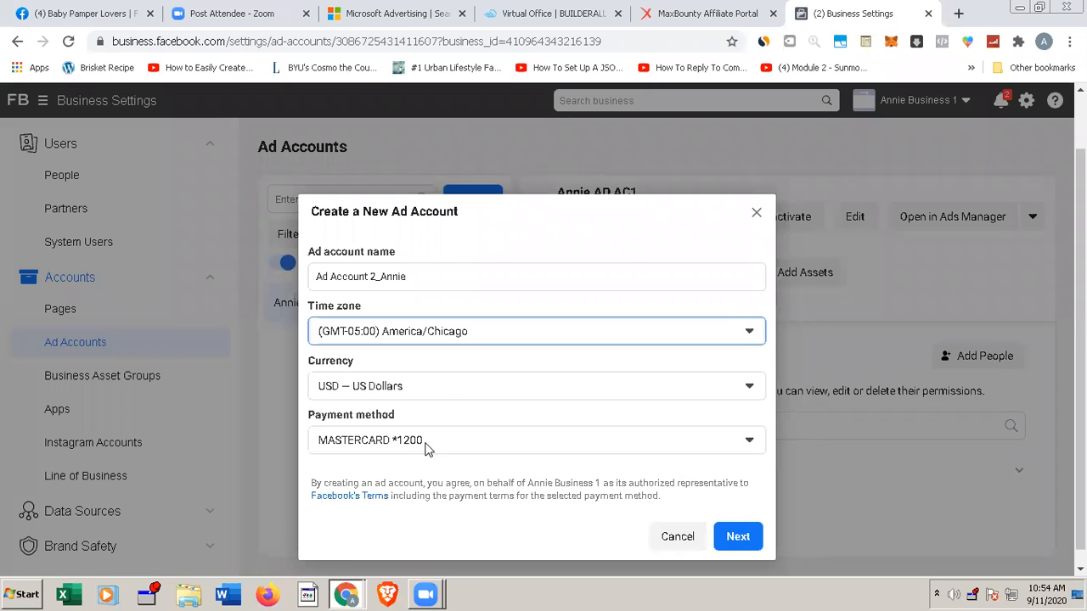
Step: Proceed with the second ad account, set it to be used for My business, and create it
{"action": "left_click", "coordinate": [737, 539]}
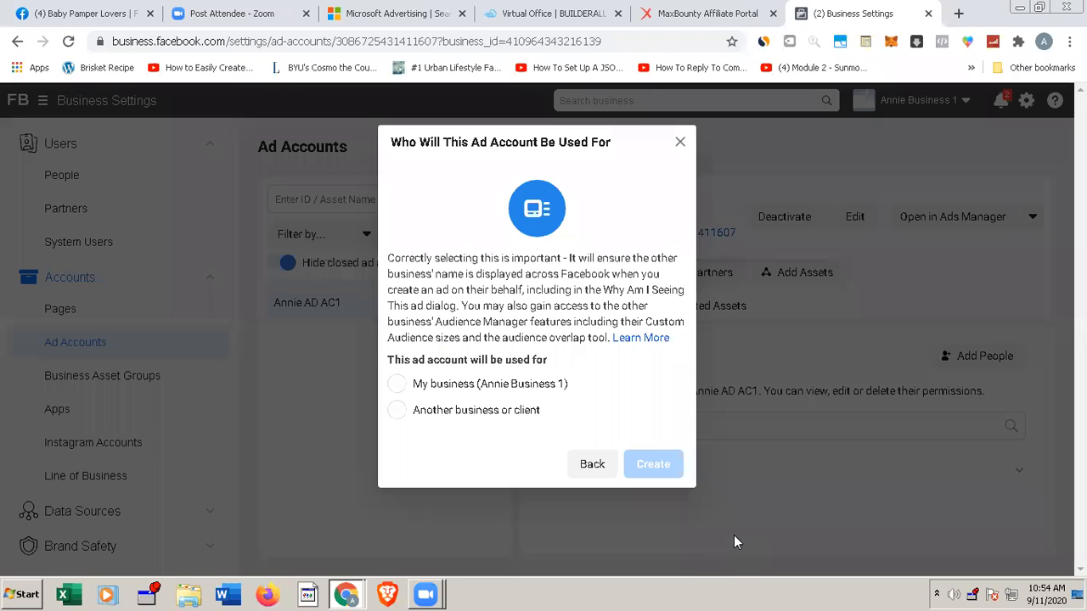
{"action": "left_click", "coordinate": [396, 385]}
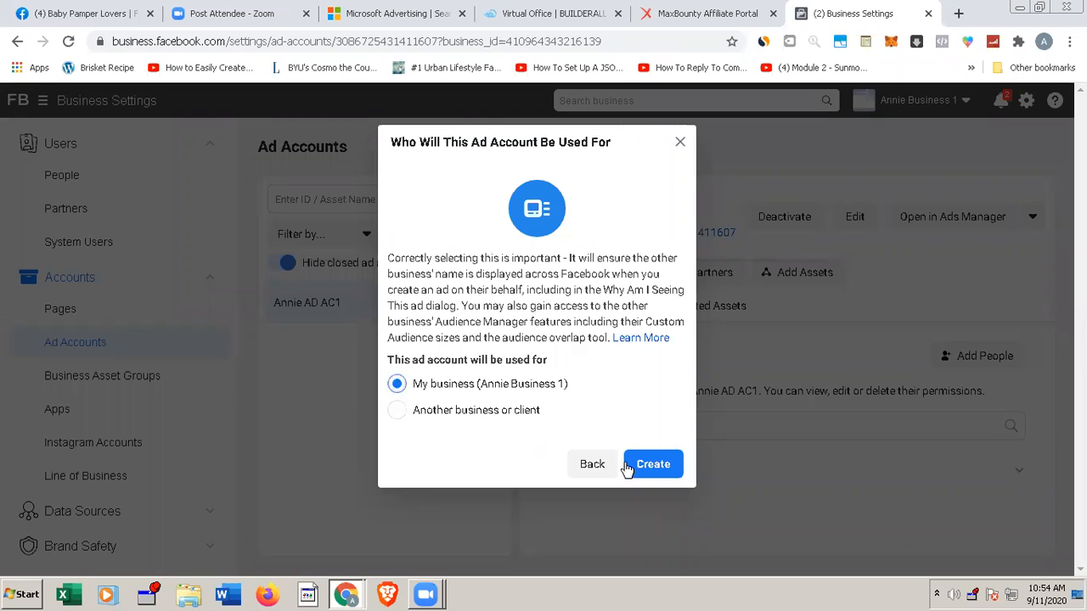
{"action": "left_click", "coordinate": [653, 464]}
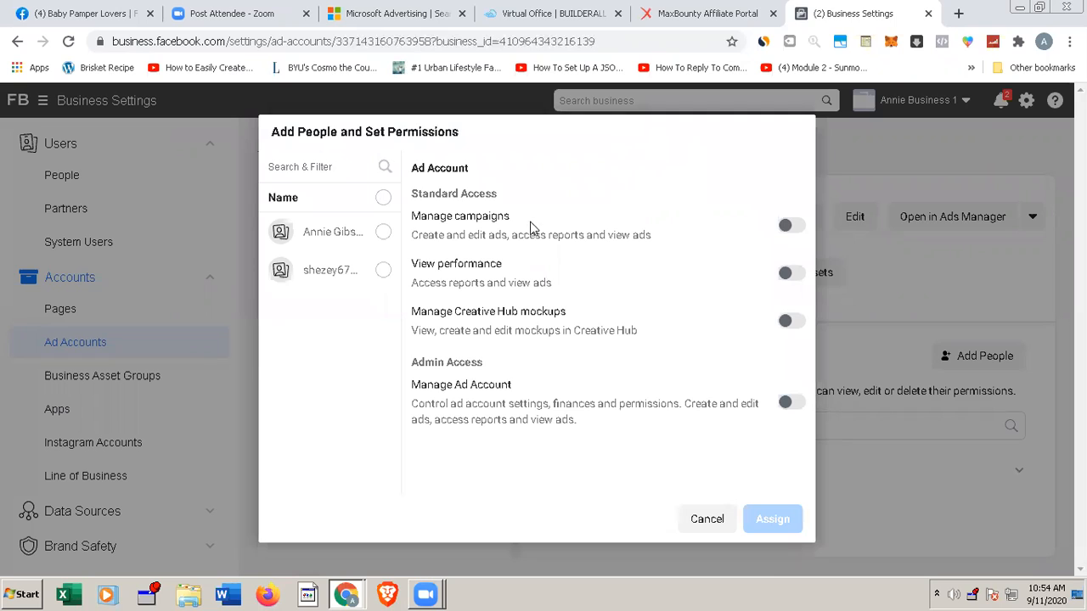
Step: Assign the owner to the second ad account with Manage campaigns and Manage Ad Account permissions, and dismiss the confirmation
{"action": "left_click", "coordinate": [385, 232]}
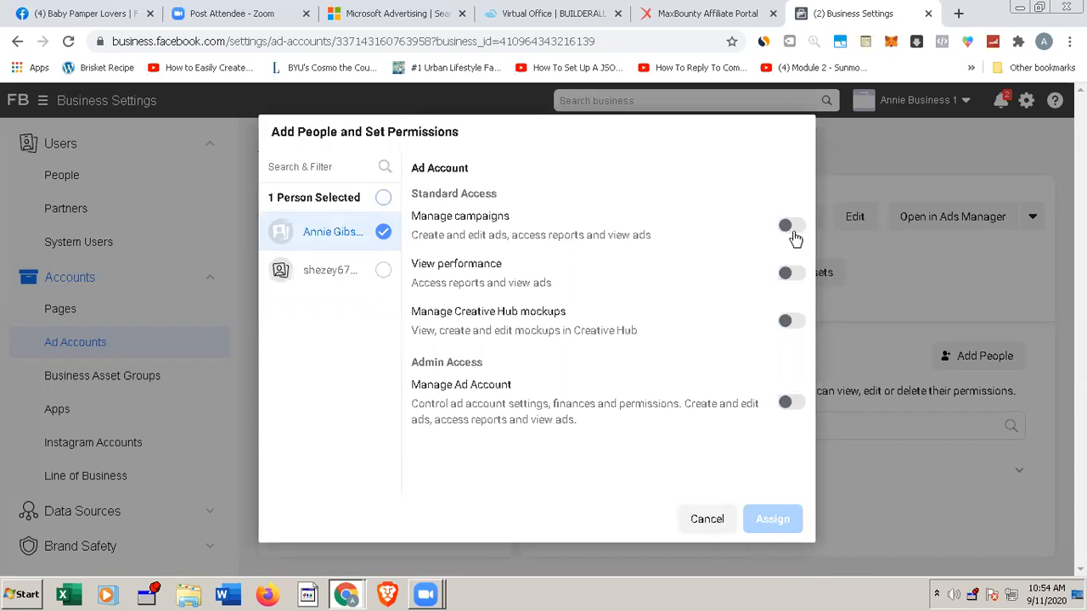
{"action": "left_click", "coordinate": [792, 228]}
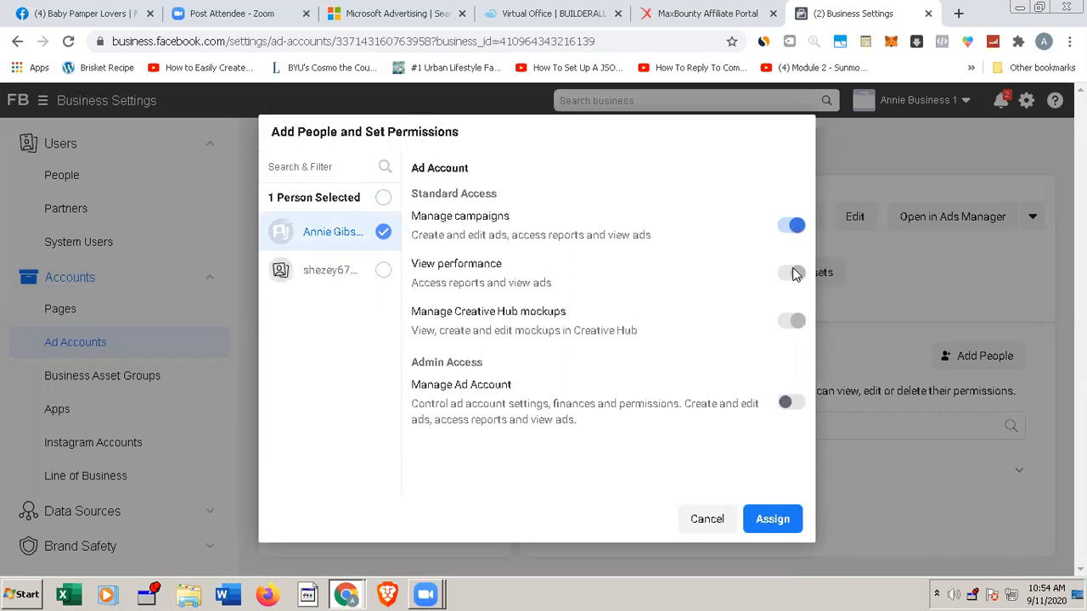
{"action": "left_click", "coordinate": [790, 402]}
{"action": "left_click", "coordinate": [774, 521]}
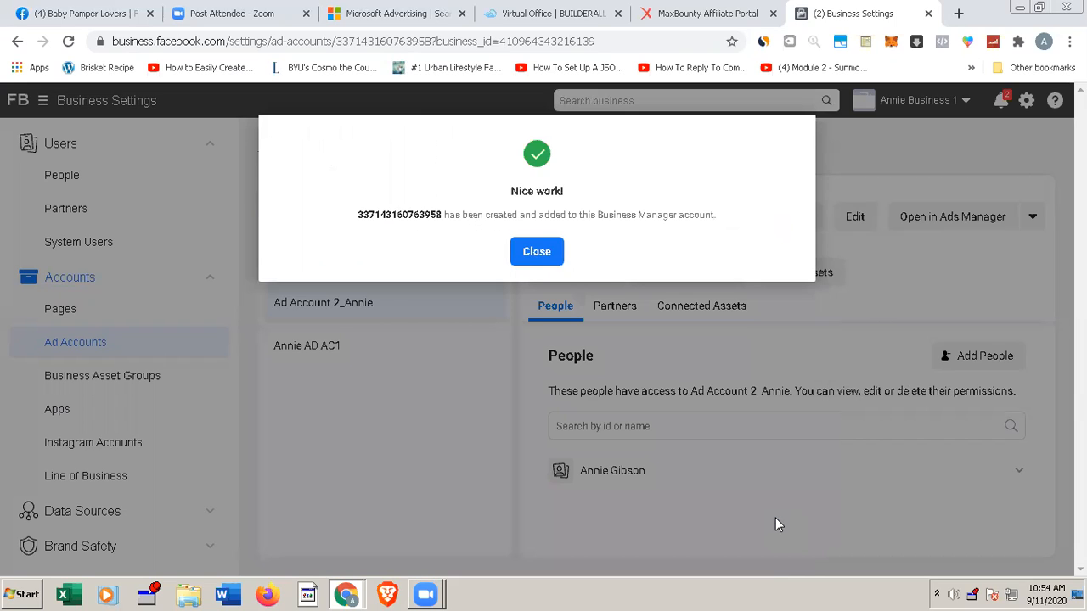
{"action": "double_click", "coordinate": [408, 214]}
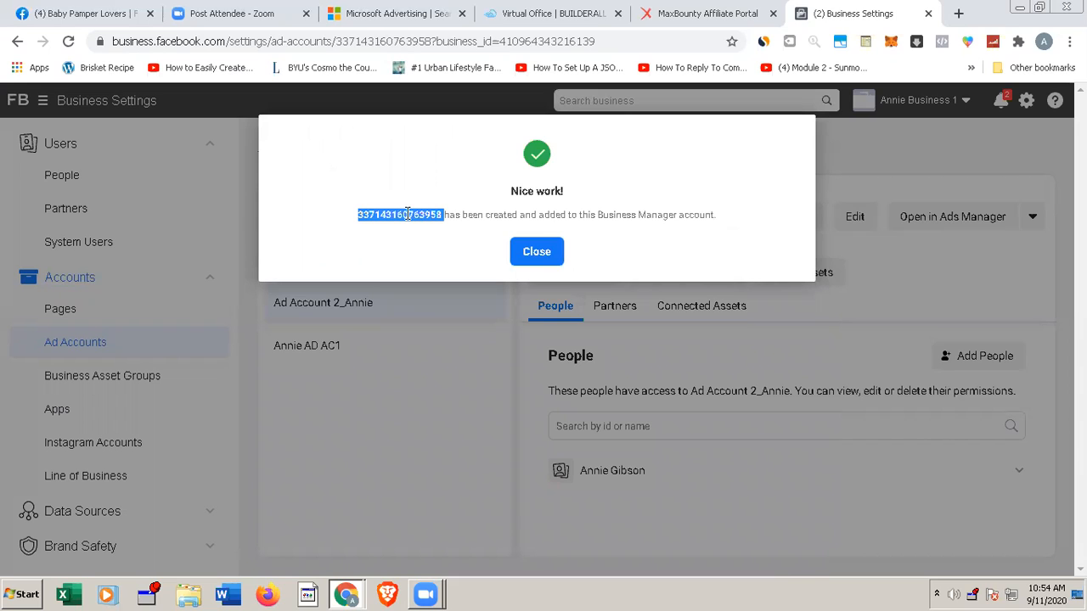
{"action": "left_click", "coordinate": [535, 253]}
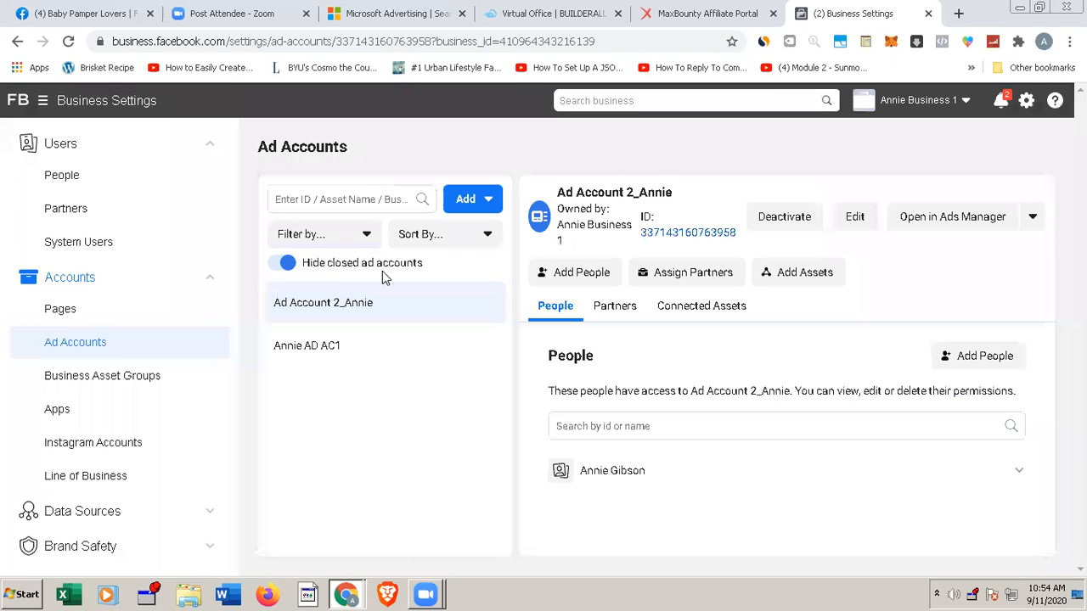
Step: Start another new ad account, reusing the copied name of the second account with its number changed to 3
{"action": "left_click_drag", "start_coordinate": [383, 310], "coordinate": [276, 309]}
{"action": "key", "text": "ctrl+c"}
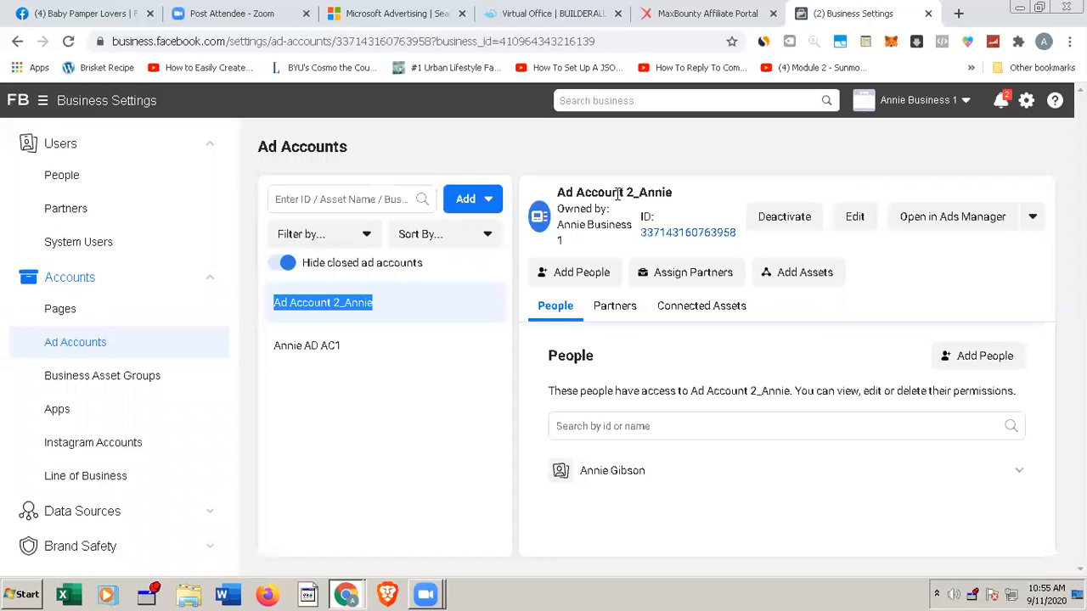
{"action": "left_click", "coordinate": [487, 208]}
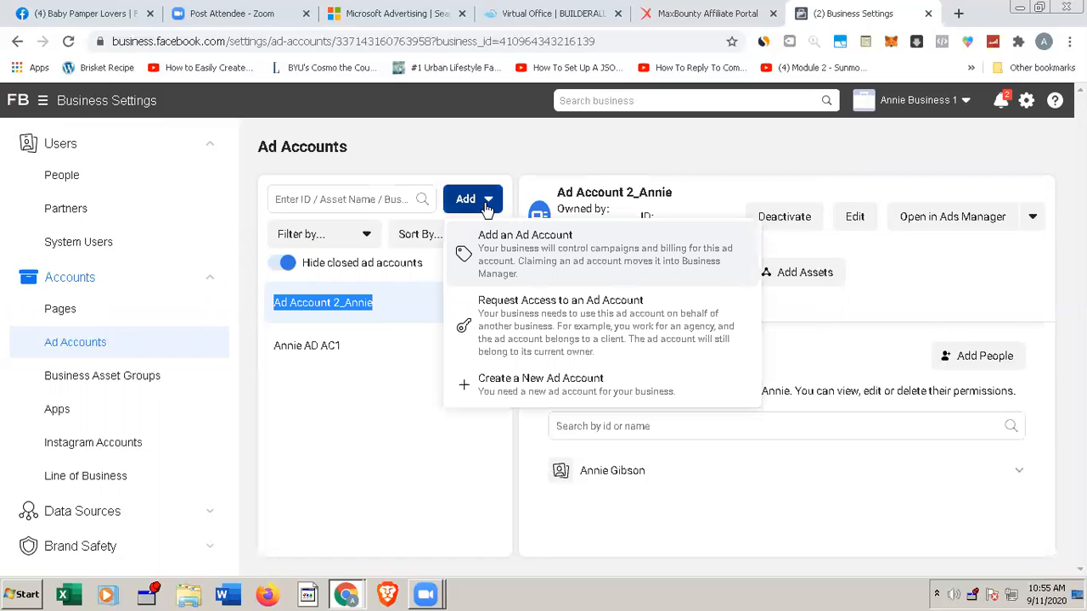
{"action": "left_click", "coordinate": [524, 382]}
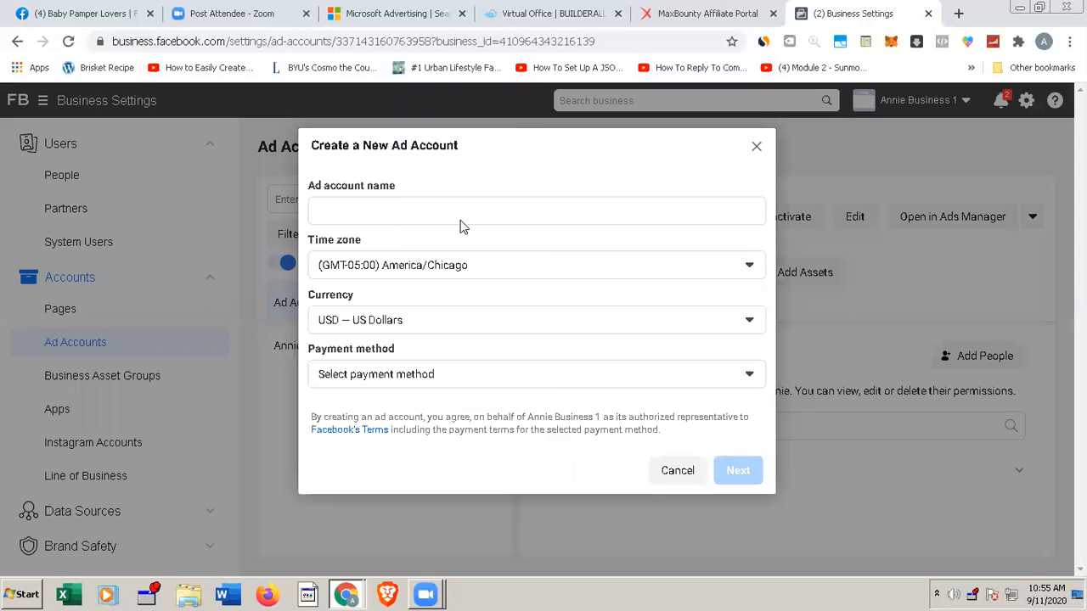
{"action": "left_click", "coordinate": [421, 210]}
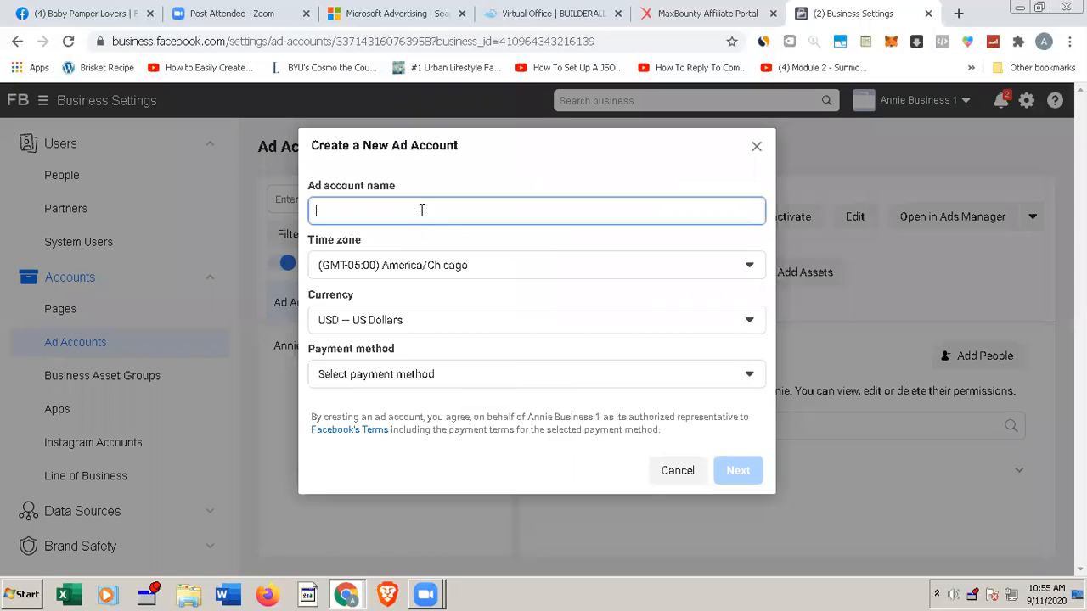
{"action": "key", "text": "ctrl+v"}
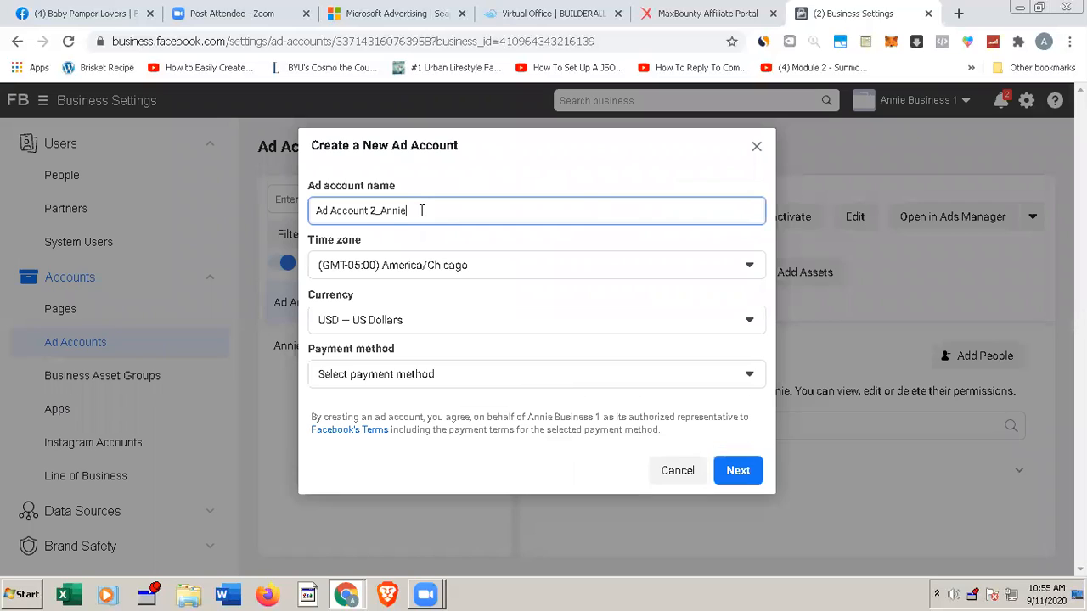
{"action": "left_click", "coordinate": [371, 211]}
{"action": "key", "text": "Delete"}
{"action": "type", "text": "3"}
Step: Choose the saved Mastercard as payment method and create the third ad account for My business
{"action": "left_click", "coordinate": [735, 384]}
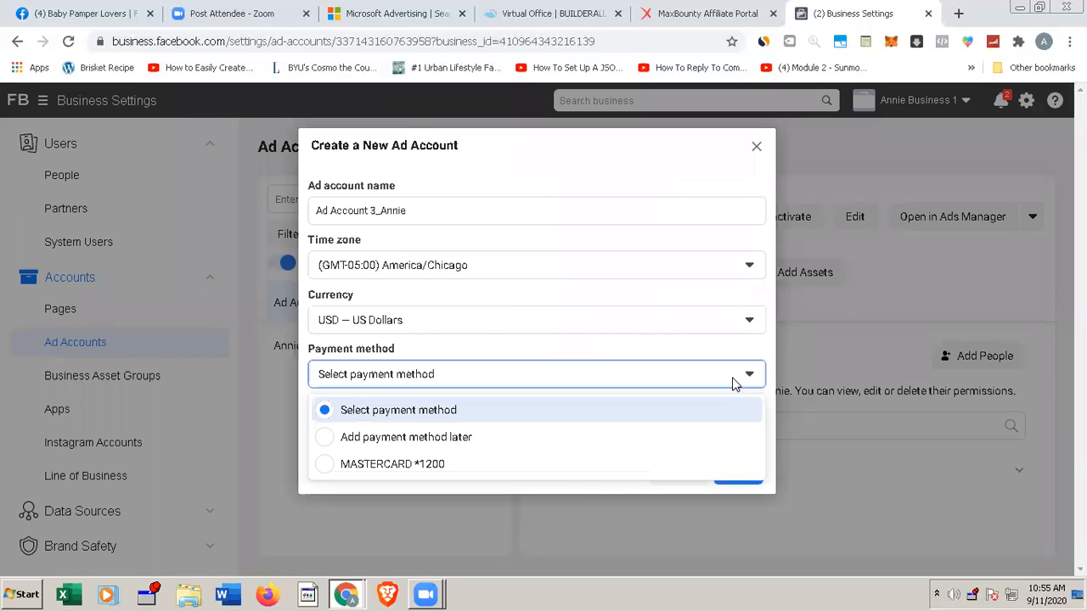
{"action": "left_click", "coordinate": [447, 466]}
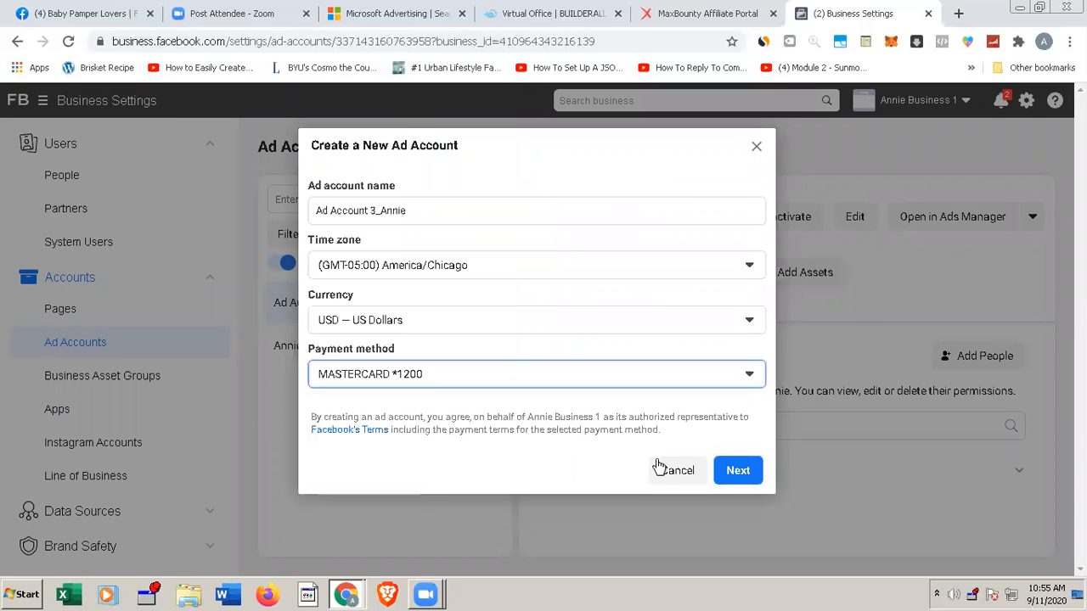
{"action": "left_click", "coordinate": [733, 474]}
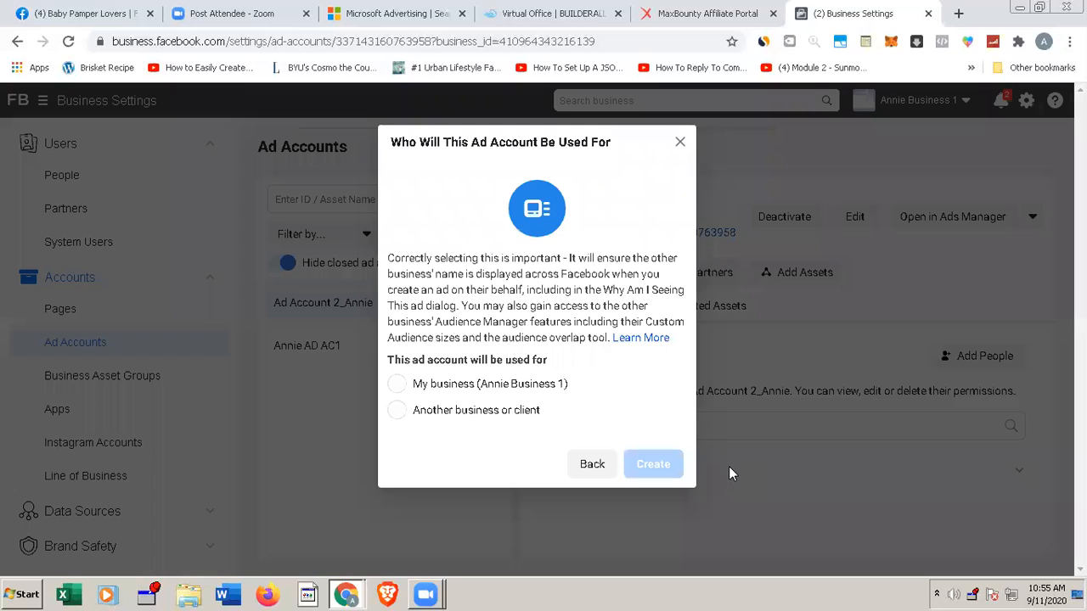
{"action": "left_click", "coordinate": [398, 385]}
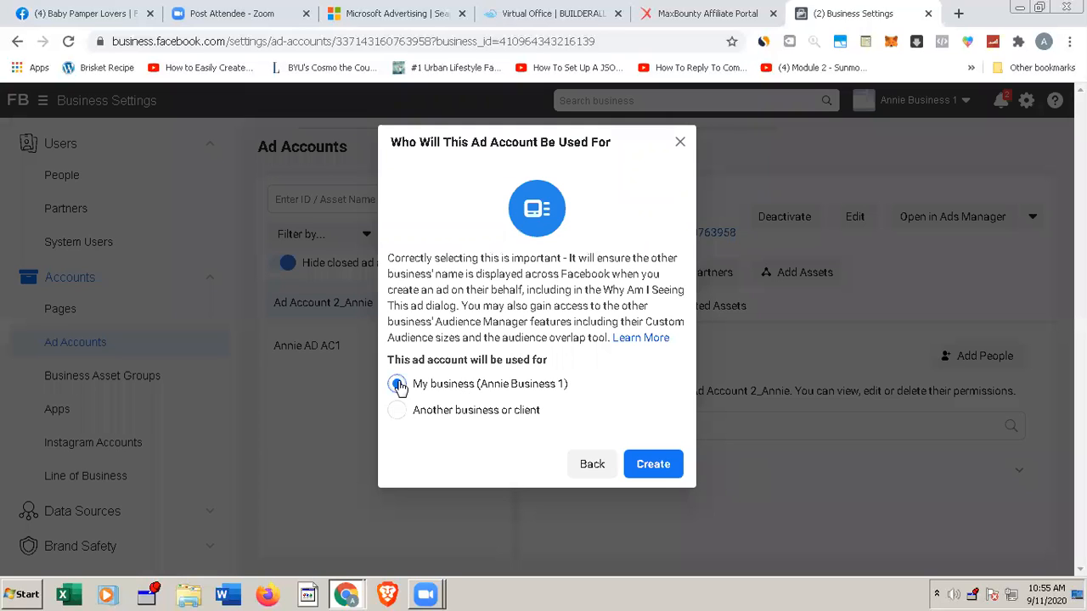
{"action": "left_click", "coordinate": [655, 470]}
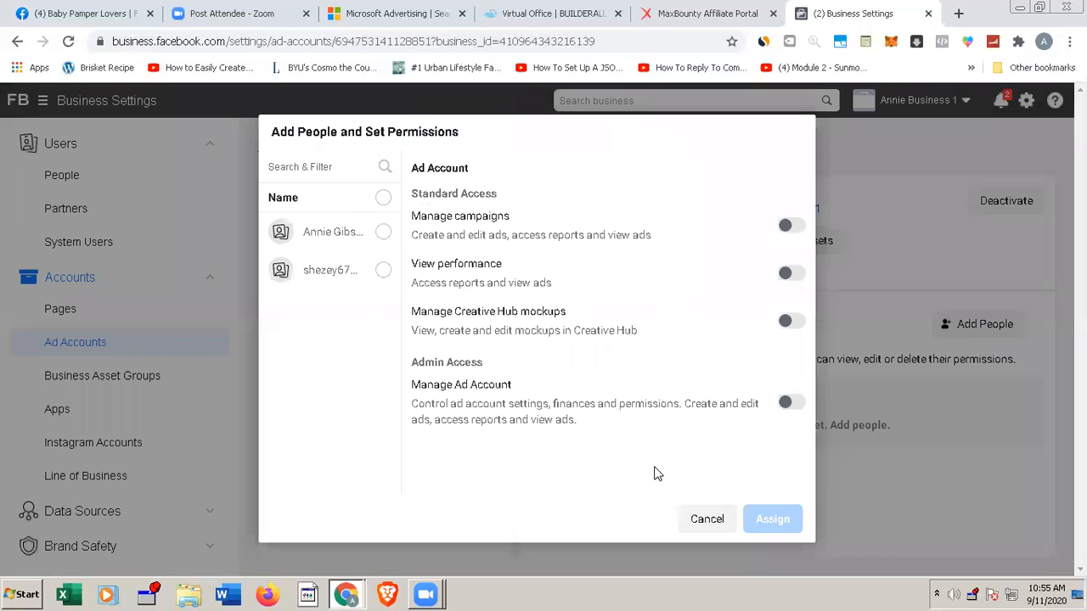
Step: Give the owner Manage campaigns and Manage Ad Account access to the third ad account, and dismiss the confirmation
{"action": "left_click", "coordinate": [384, 235]}
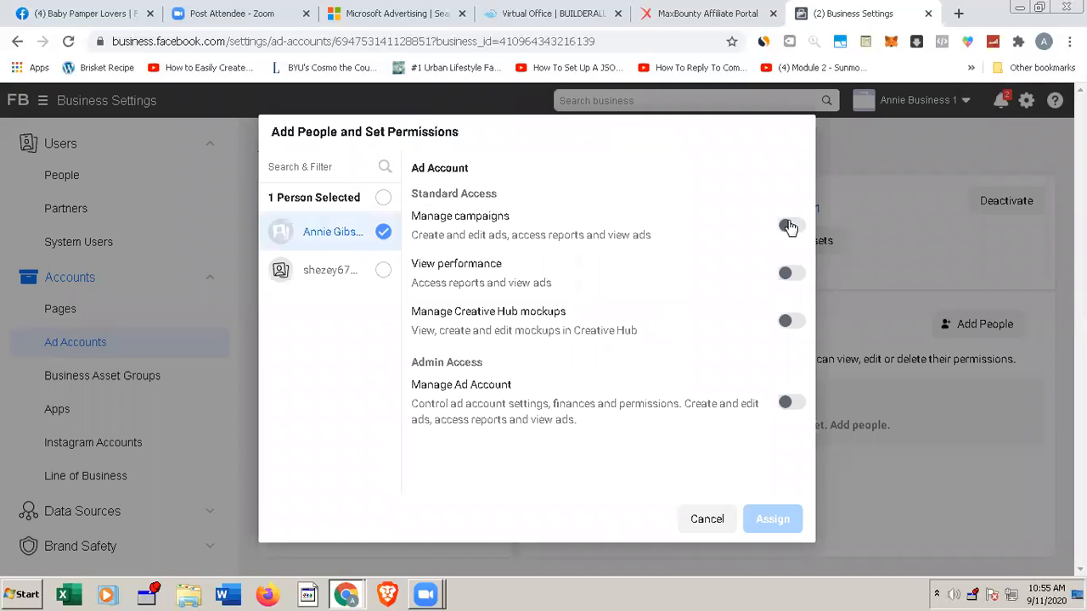
{"action": "left_click", "coordinate": [789, 226]}
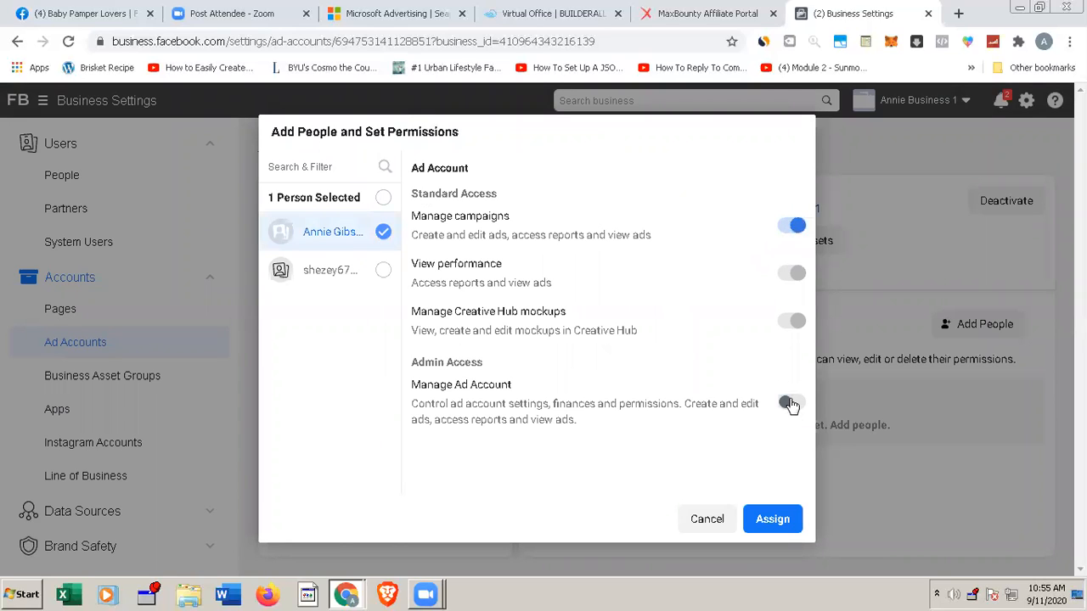
{"action": "left_click", "coordinate": [791, 403]}
{"action": "left_click", "coordinate": [780, 520]}
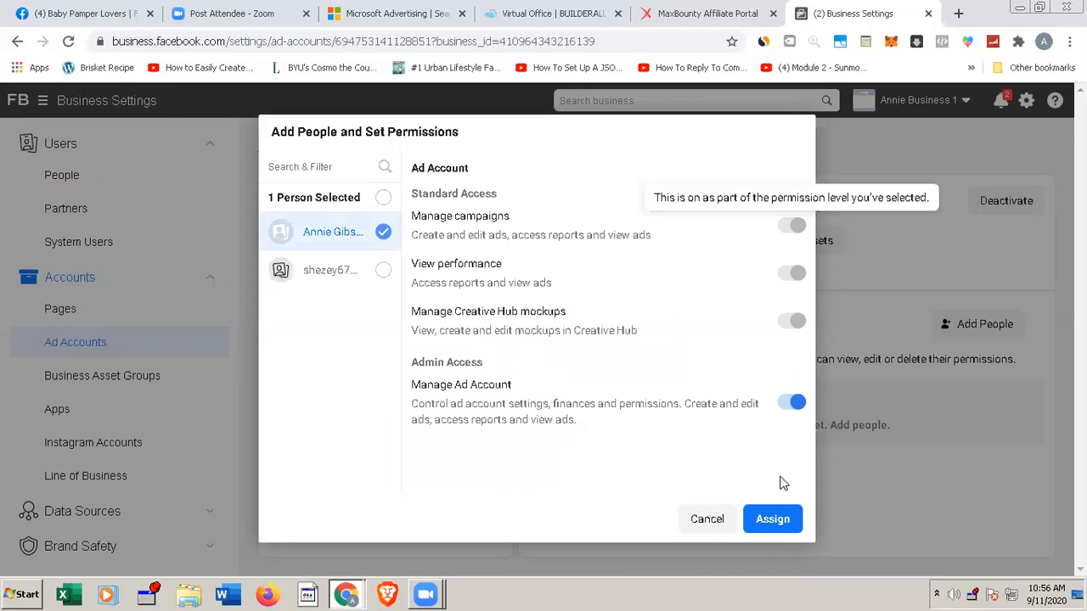
{"action": "left_click", "coordinate": [782, 528]}
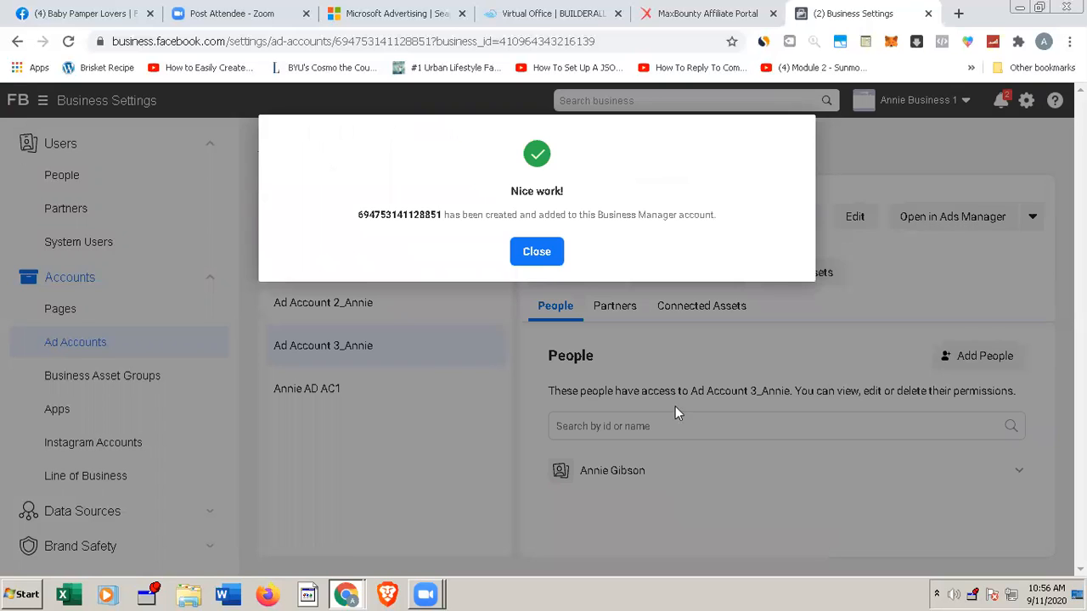
{"action": "left_click", "coordinate": [546, 255]}
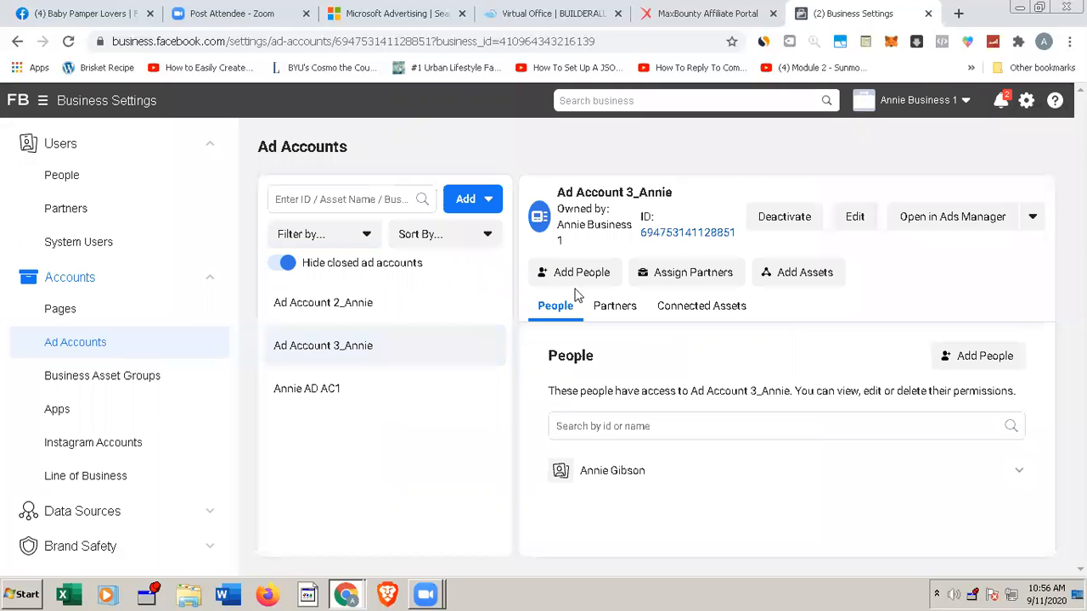
Step: Review the third ad account's editable name, P.O. number and usage settings, and close them without saving
{"action": "left_click", "coordinate": [862, 217]}
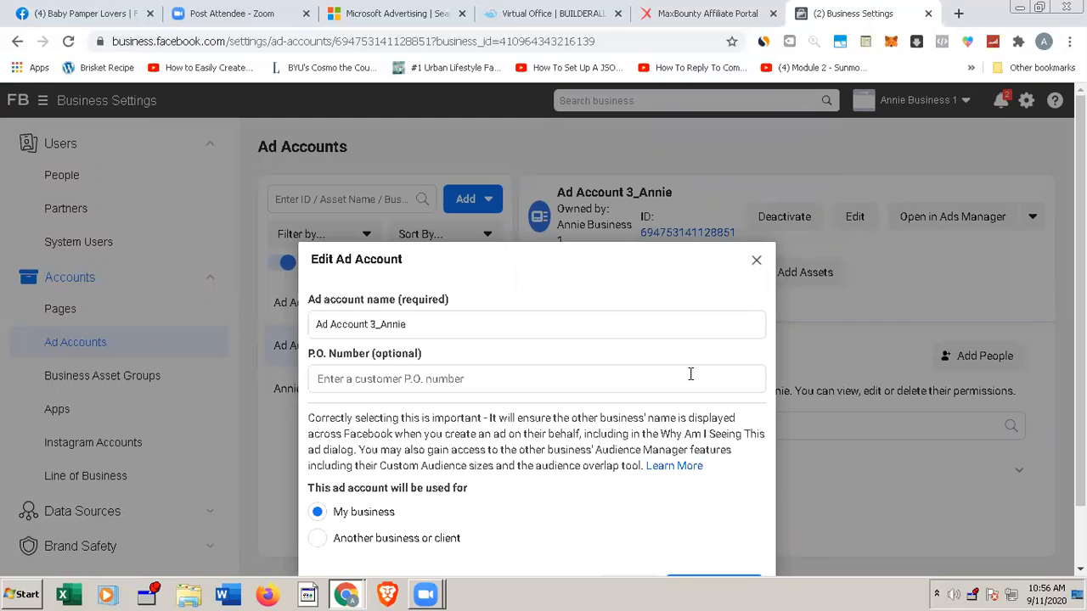
{"action": "scroll", "coordinate": [691, 374], "scroll_direction": "down", "scroll_amount": 1}
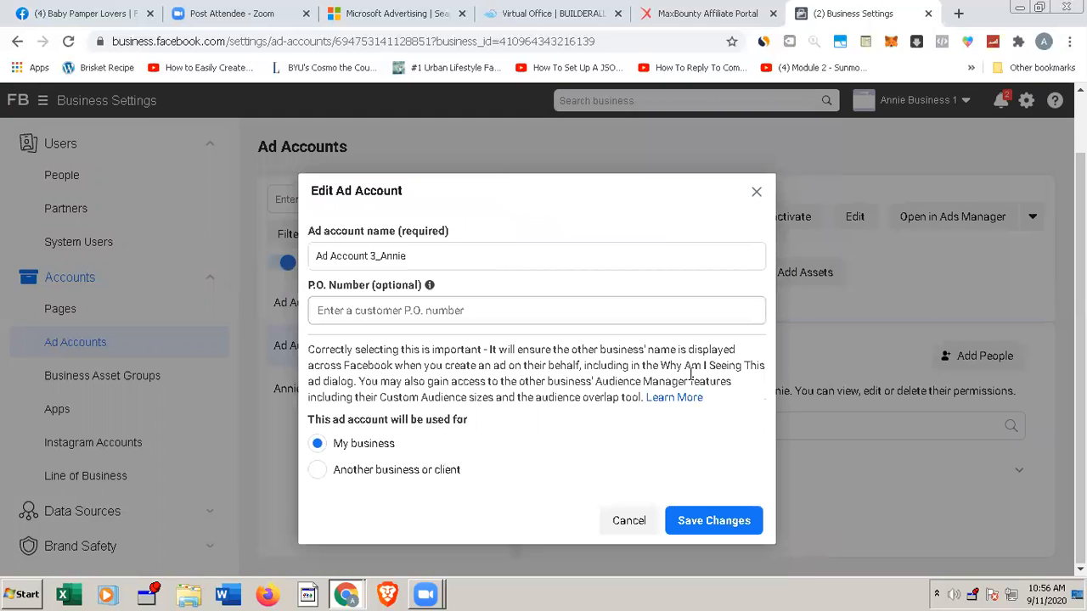
{"action": "left_click", "coordinate": [755, 196]}
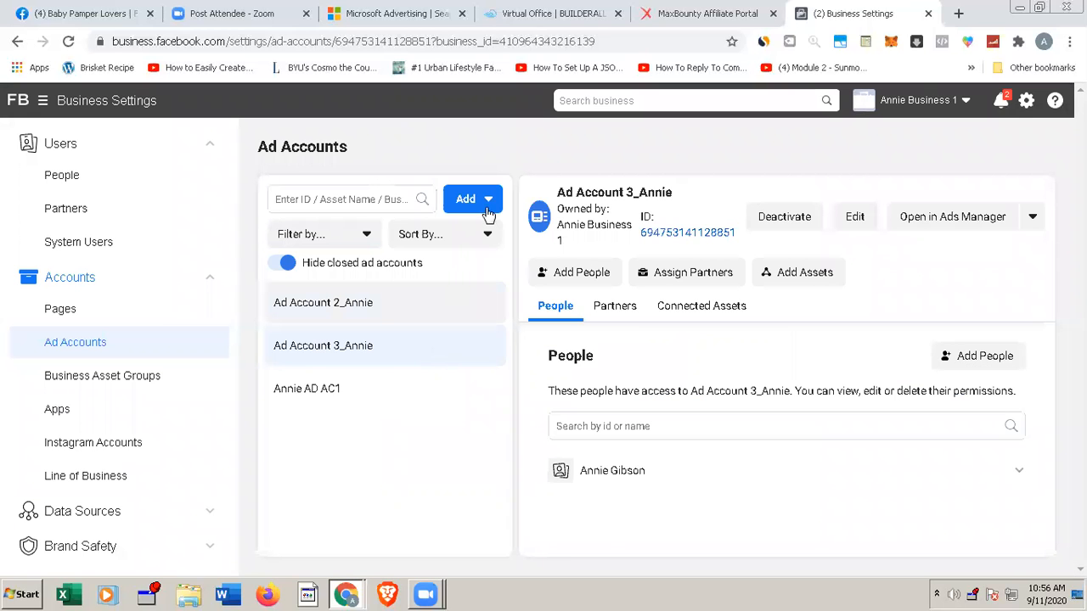
Step: Start creating a new ad account named "Ad Account 4_" plus the owner's first name, with the saved Mastercard as payment method
{"action": "left_click", "coordinate": [489, 208]}
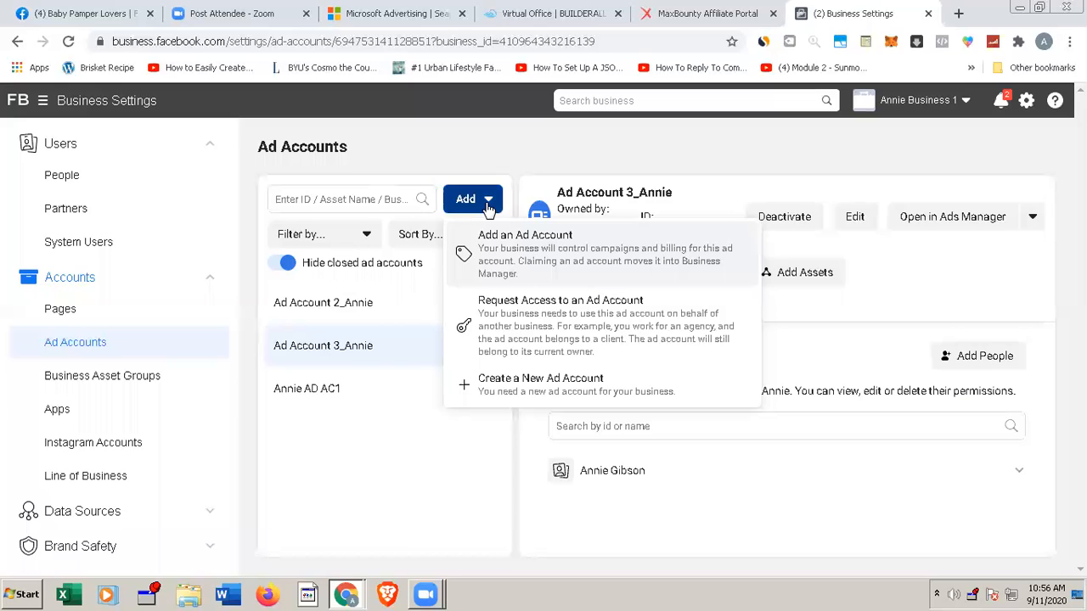
{"action": "left_click", "coordinate": [553, 385]}
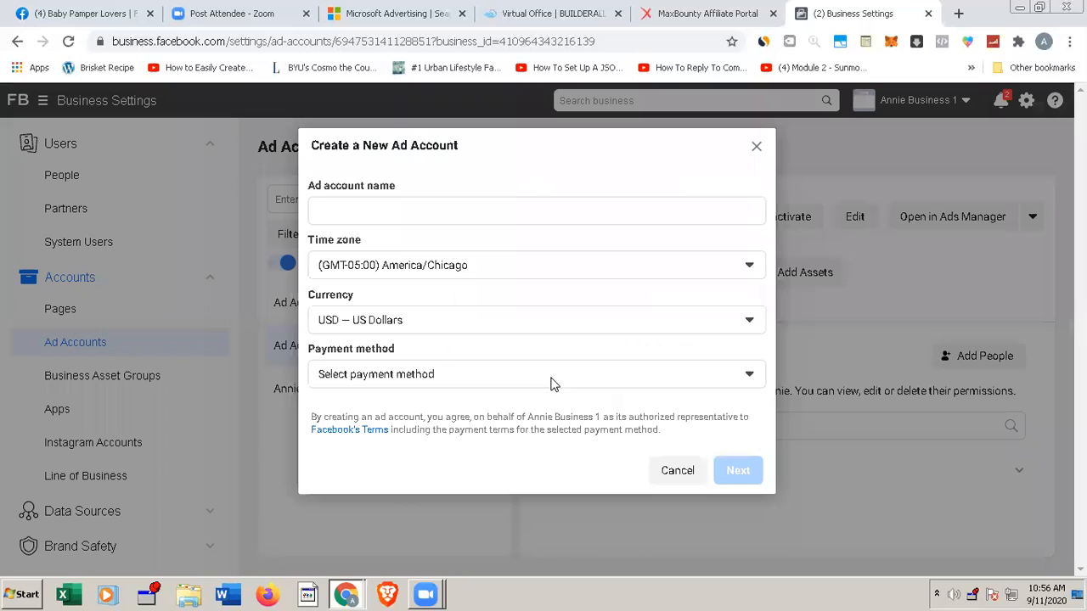
{"action": "left_click", "coordinate": [414, 209]}
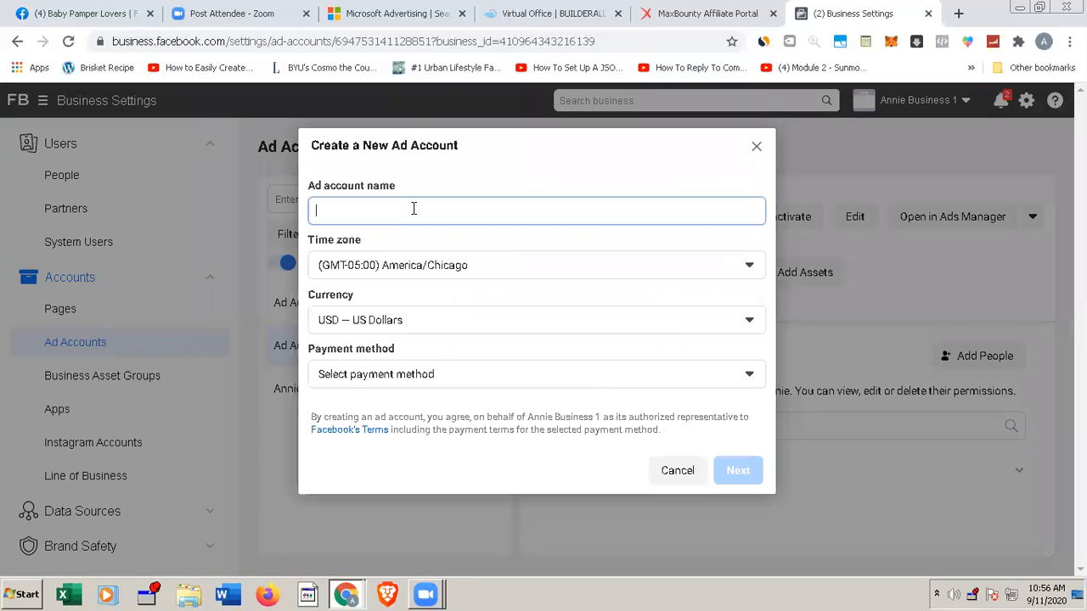
{"action": "key", "text": "ctrl+v"}
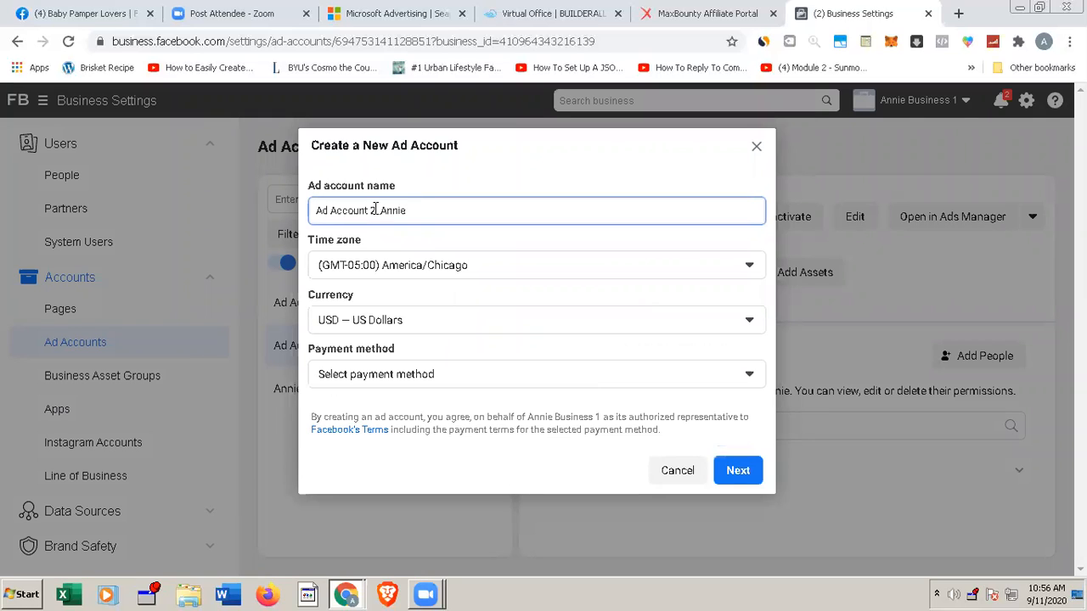
{"action": "left_click", "coordinate": [374, 210]}
{"action": "key", "text": "BackSpace"}
{"action": "type", "text": "4"}
{"action": "left_click", "coordinate": [722, 372]}
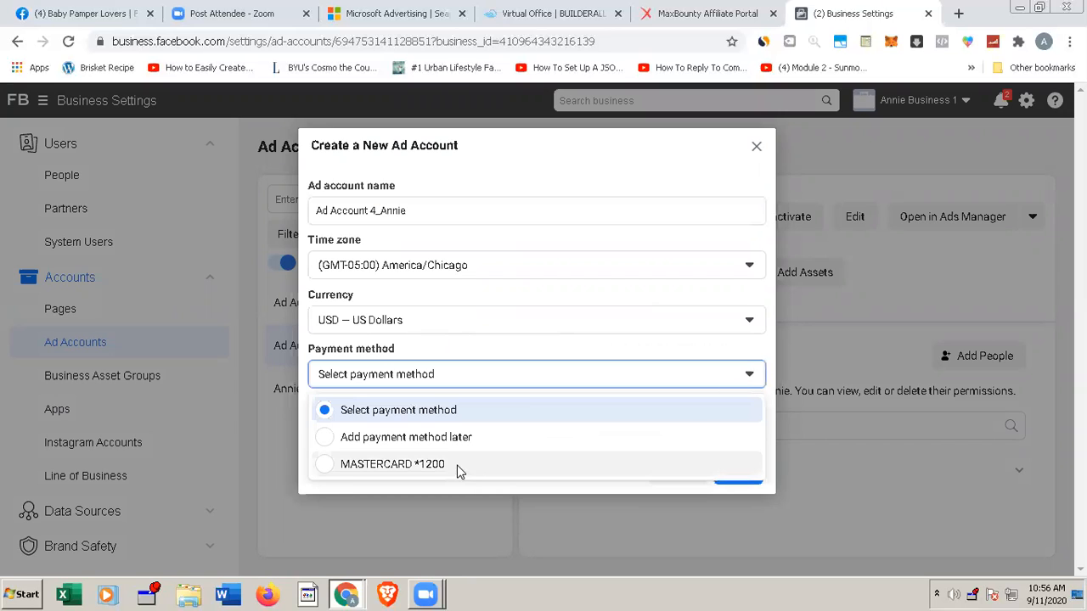
{"action": "left_click", "coordinate": [460, 467]}
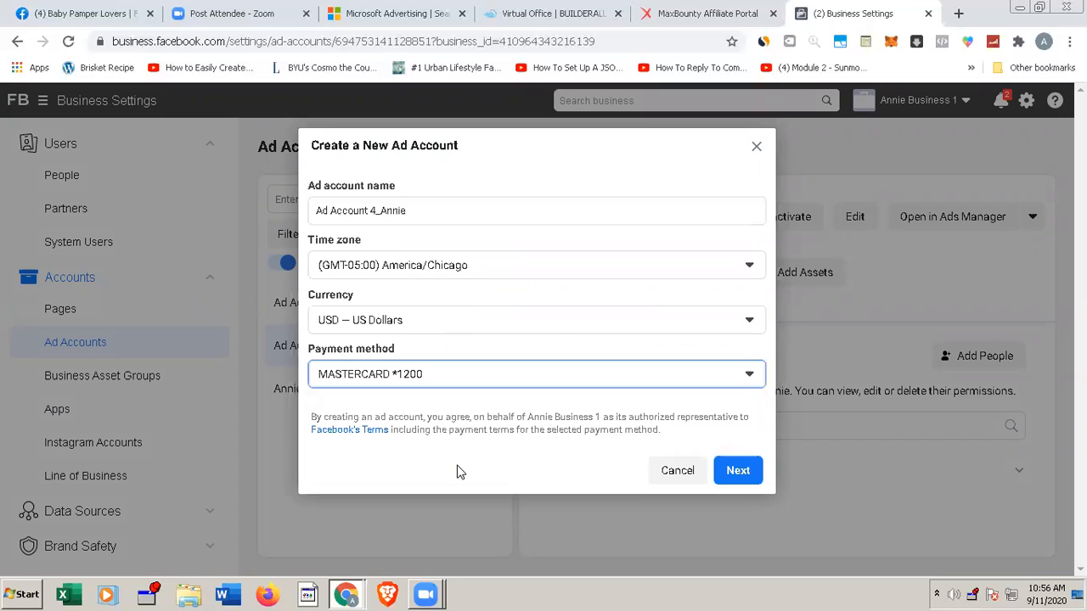
Step: Assign the fourth ad account to My business and create it
{"action": "left_click", "coordinate": [744, 480]}
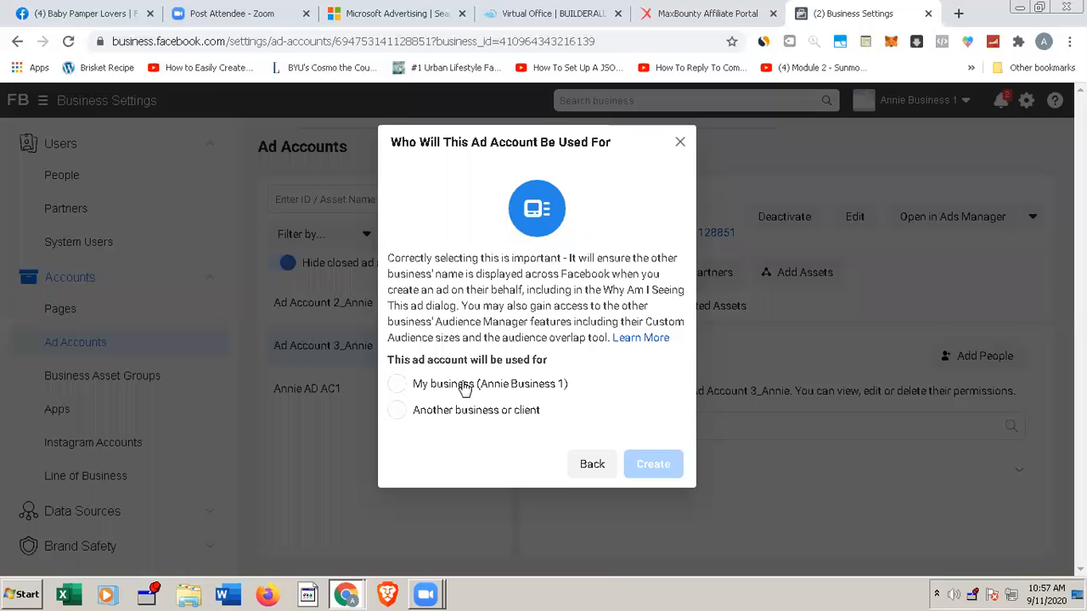
{"action": "left_click", "coordinate": [400, 385]}
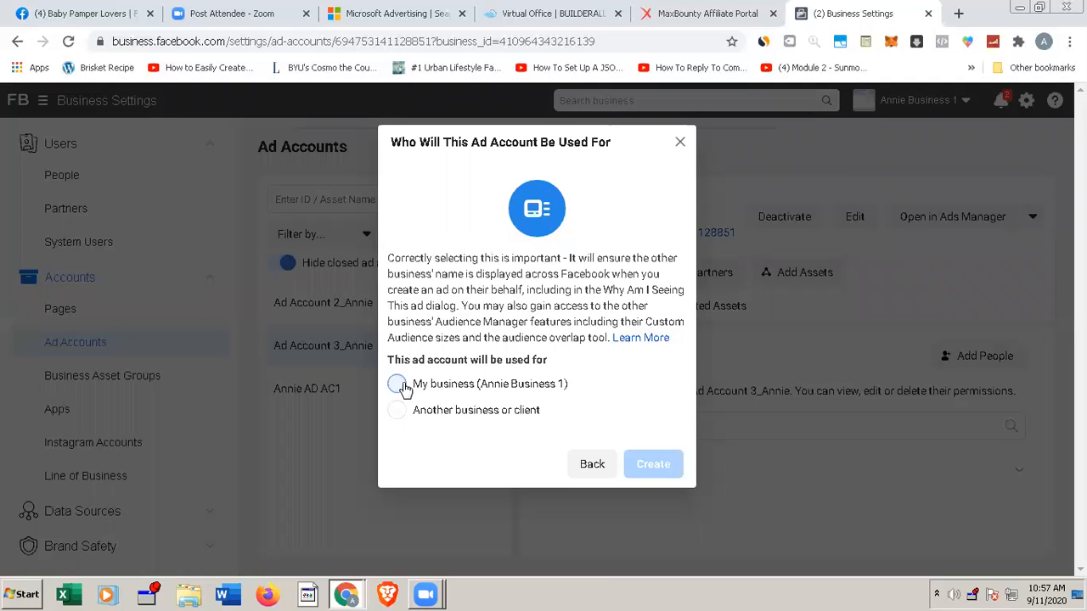
{"action": "left_click", "coordinate": [657, 466]}
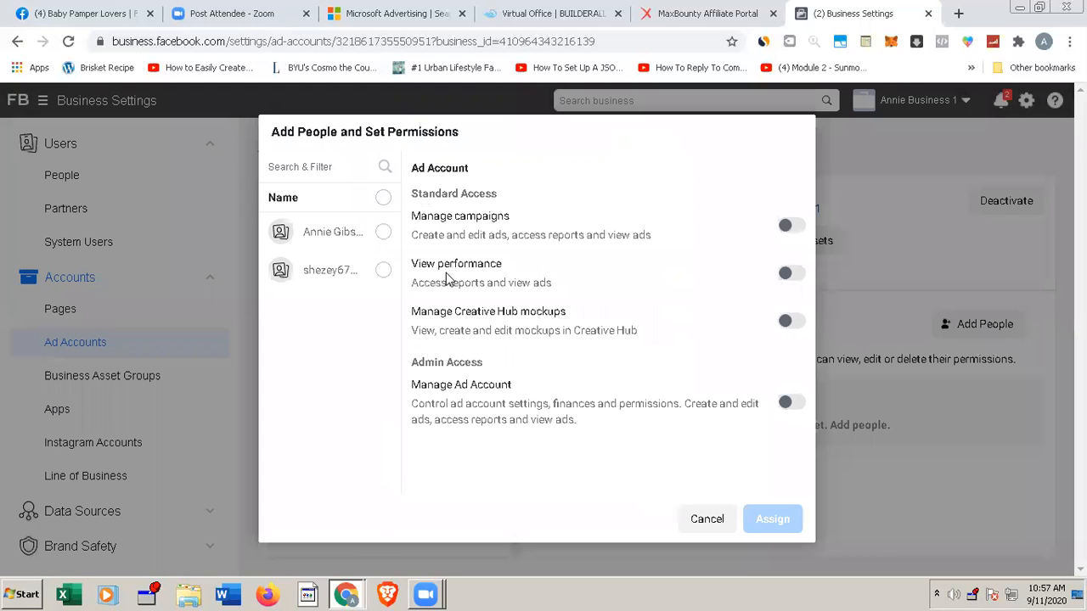
Step: Give the owner Manage campaigns and Manage Ad Account access to the fourth ad account, and dismiss the confirmation
{"action": "left_click", "coordinate": [384, 234]}
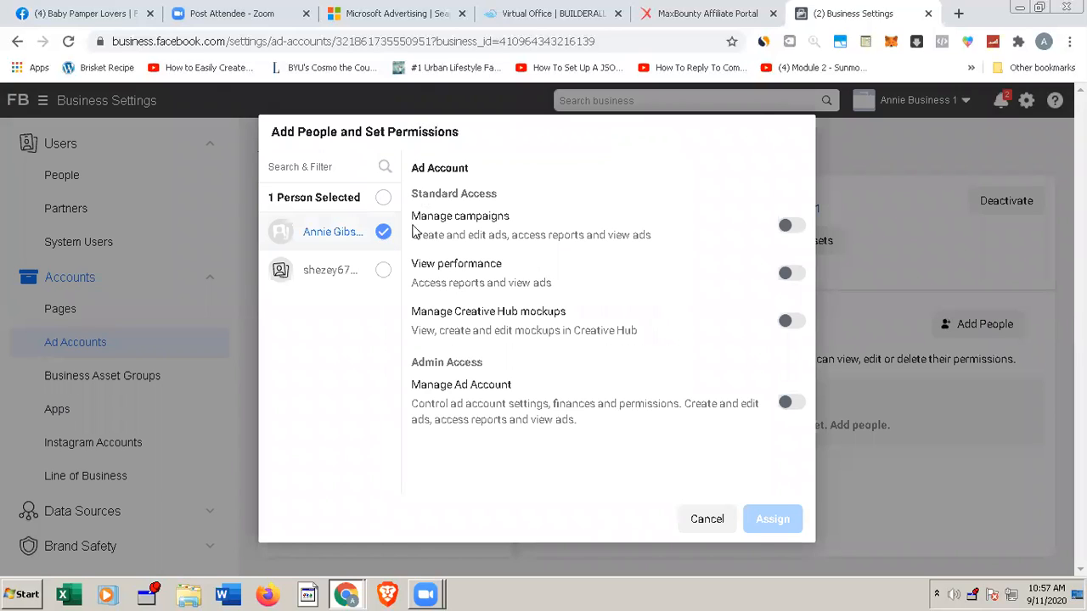
{"action": "left_click", "coordinate": [789, 234]}
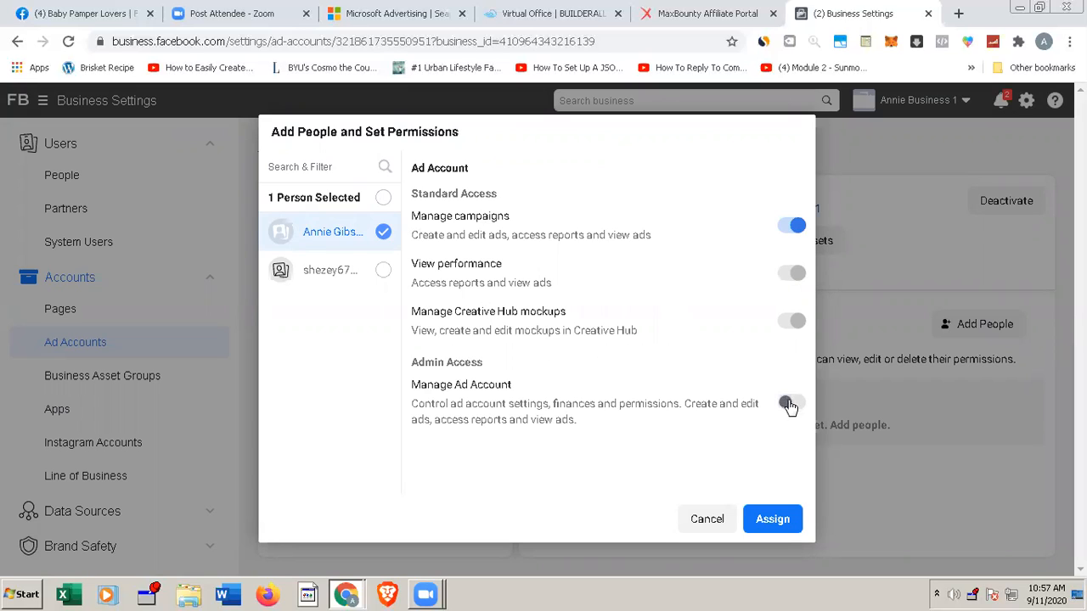
{"action": "left_click", "coordinate": [788, 405]}
{"action": "left_click", "coordinate": [771, 527]}
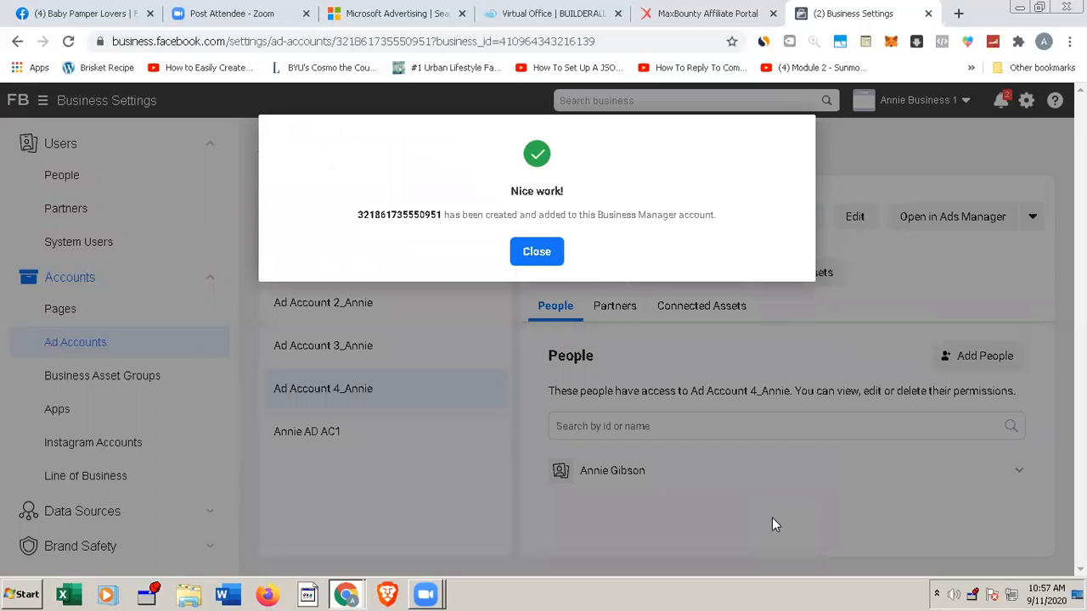
{"action": "left_click", "coordinate": [537, 255]}
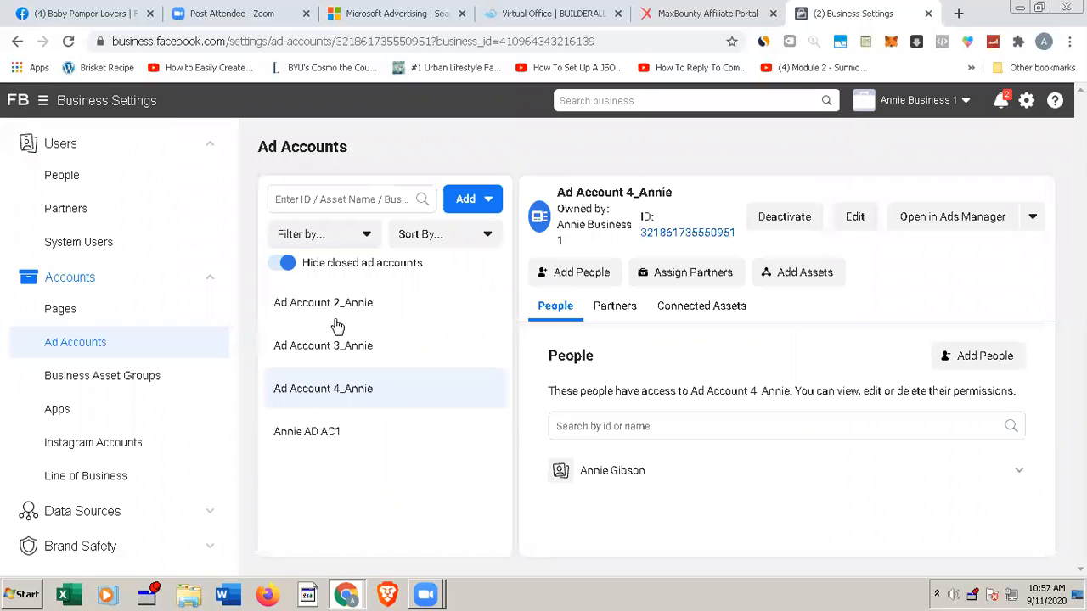
Step: Start creating a new ad account named "Ad Account 5_" plus the owner's first name, with the saved Mastercard as payment method
{"action": "left_click", "coordinate": [489, 203]}
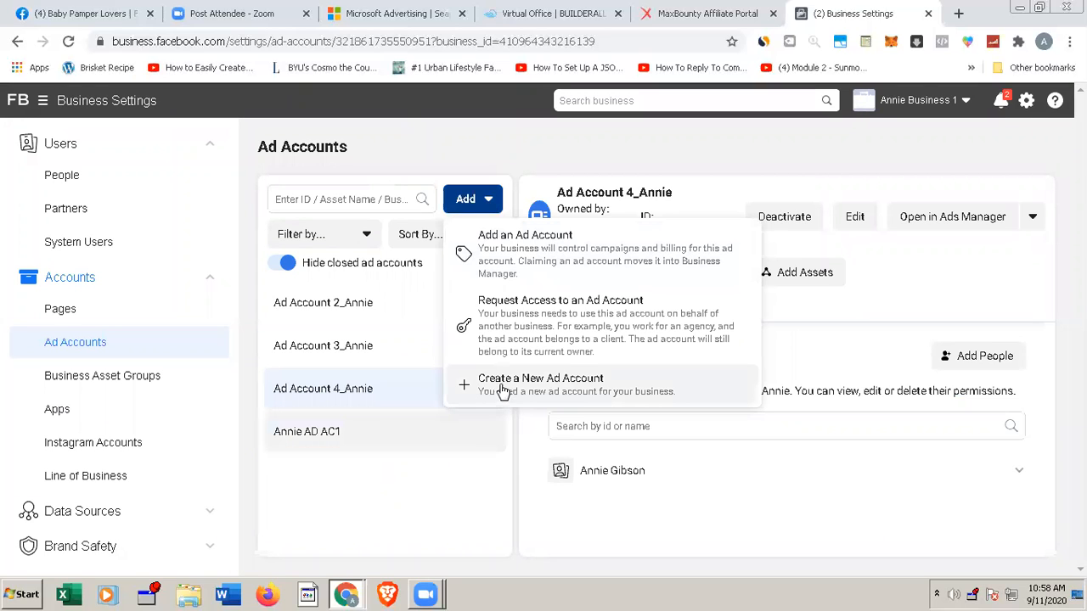
{"action": "left_click", "coordinate": [609, 399]}
{"action": "left_click", "coordinate": [389, 207]}
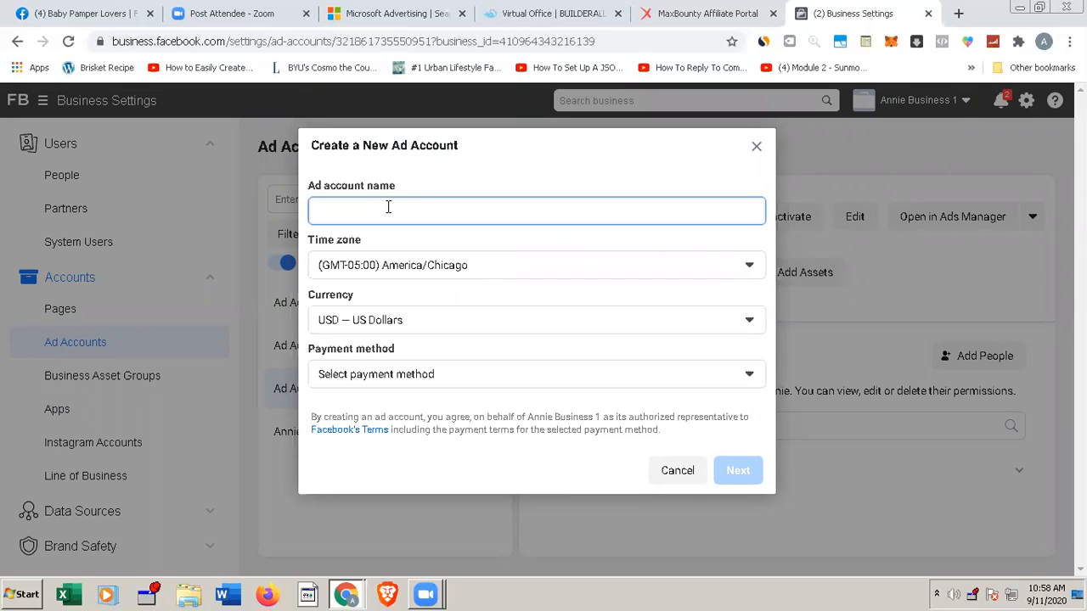
{"action": "type", "text": "Ad Account 2 Annie"}
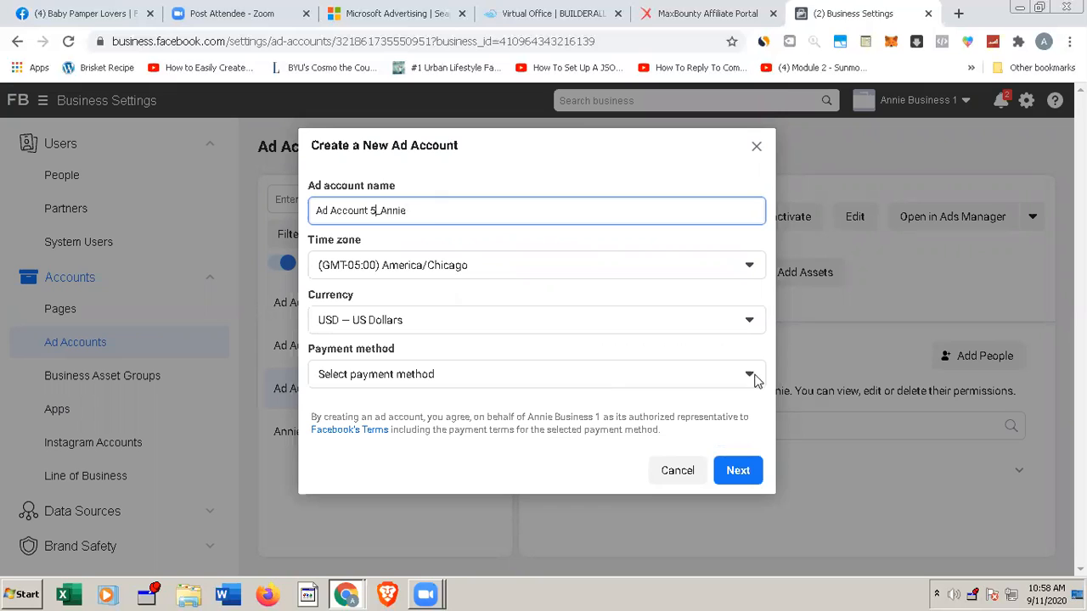
{"action": "left_click", "coordinate": [505, 383]}
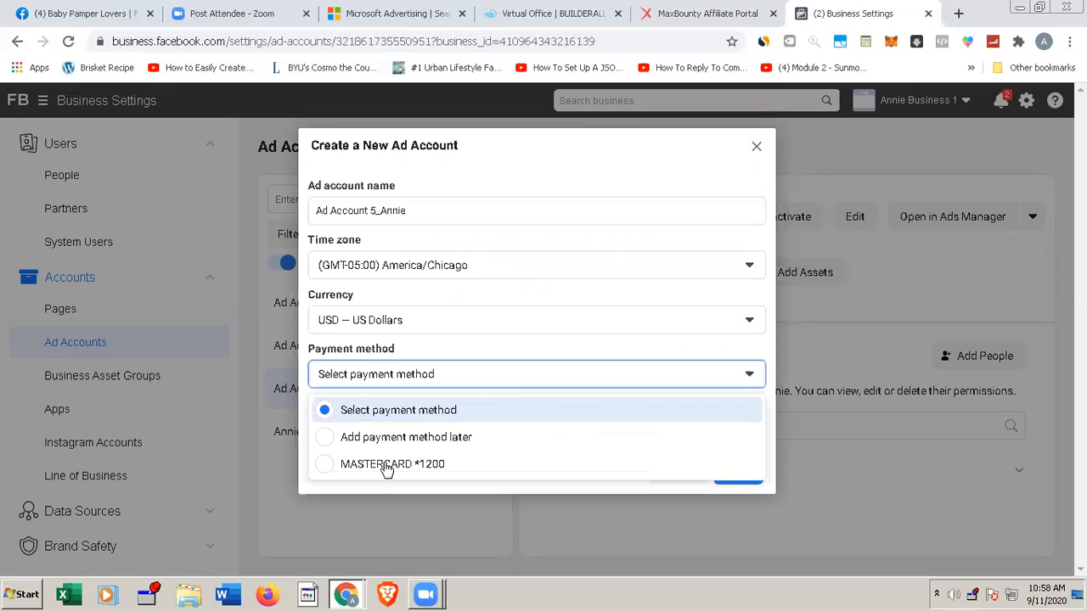
{"action": "left_click", "coordinate": [574, 476]}
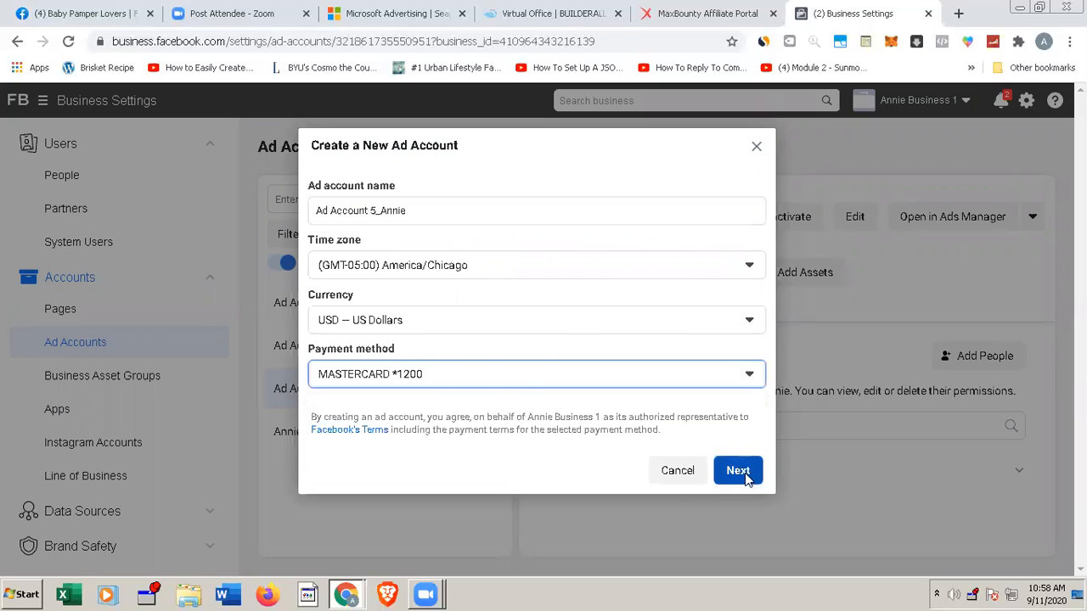
Step: Assign the fifth ad account to My business and create it
{"action": "left_click", "coordinate": [746, 478]}
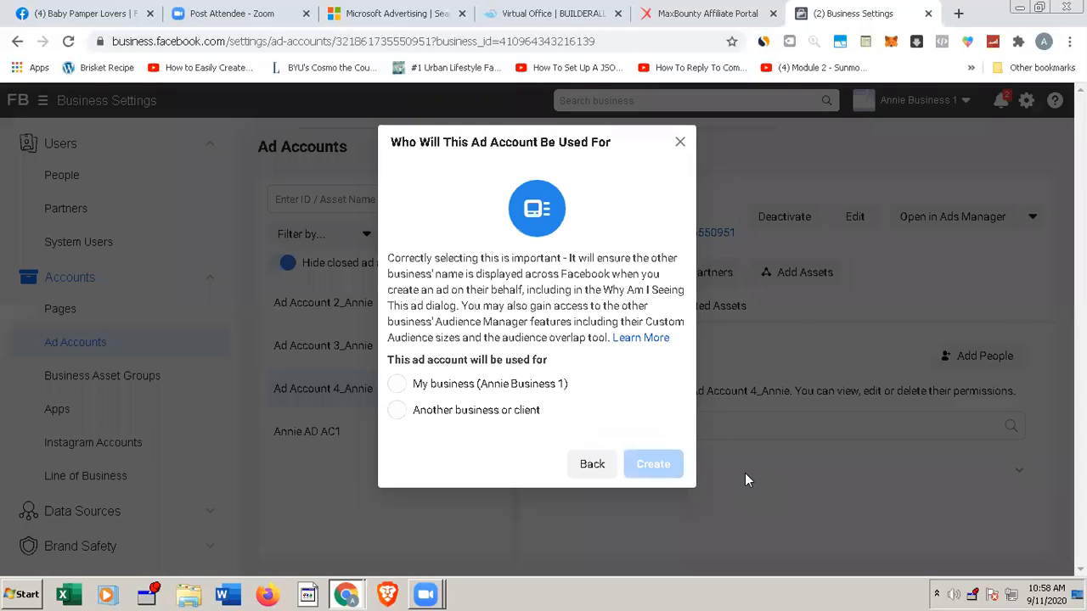
{"action": "left_click", "coordinate": [396, 383]}
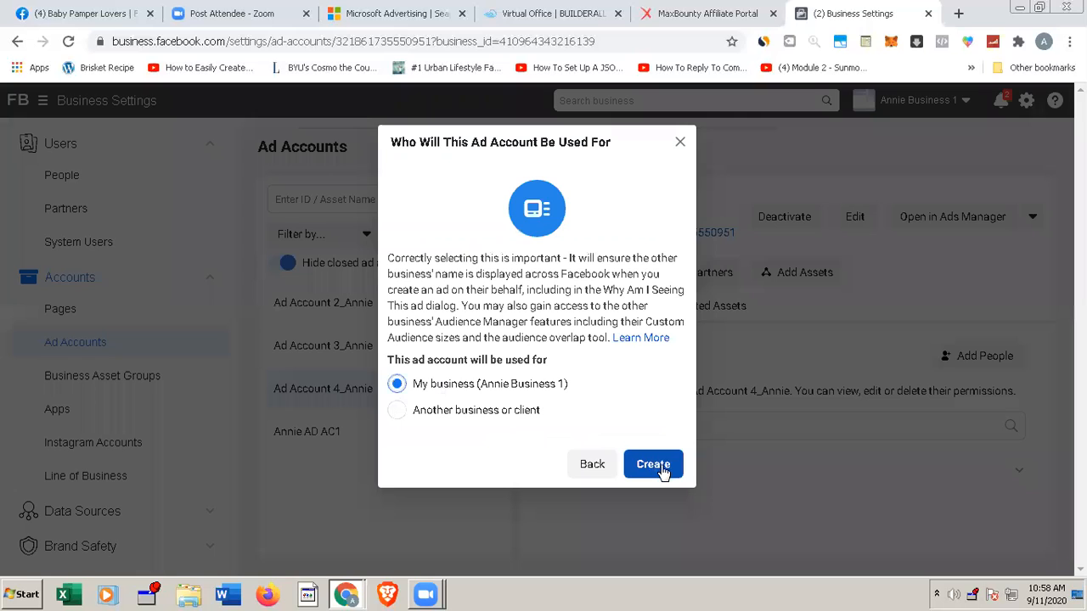
{"action": "left_click", "coordinate": [662, 470]}
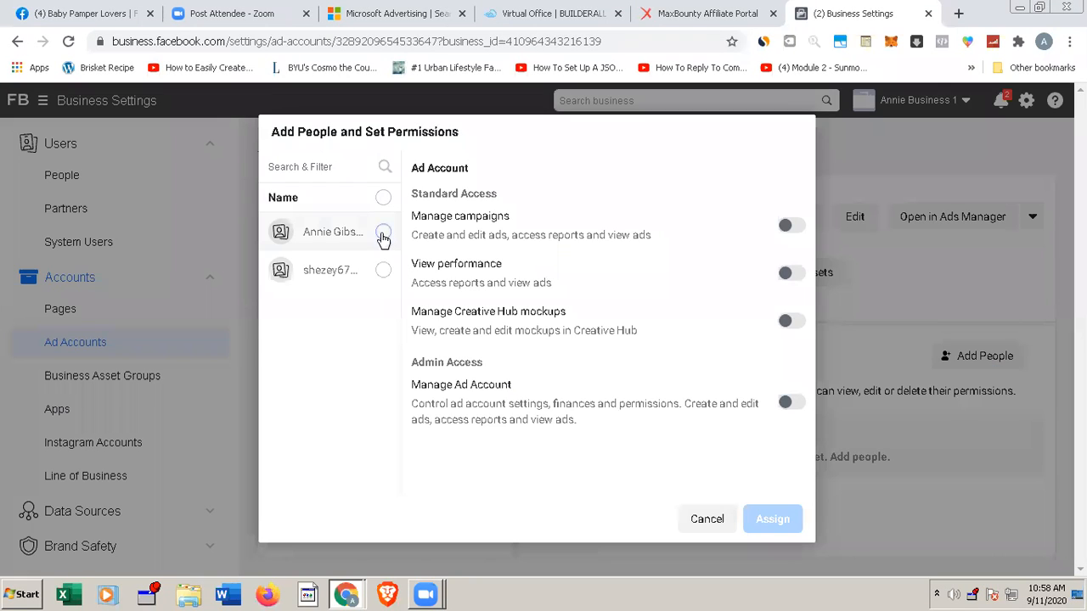
Step: Give the owner Manage Ad Account access to the fifth ad account, and dismiss the confirmation
{"action": "left_click", "coordinate": [384, 236]}
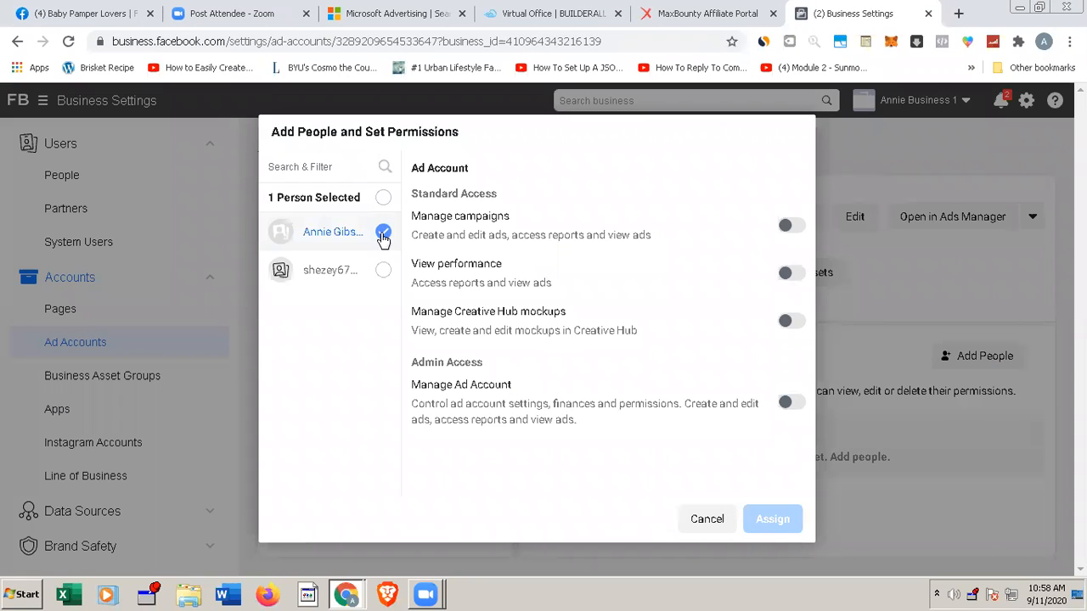
{"action": "left_click", "coordinate": [790, 405]}
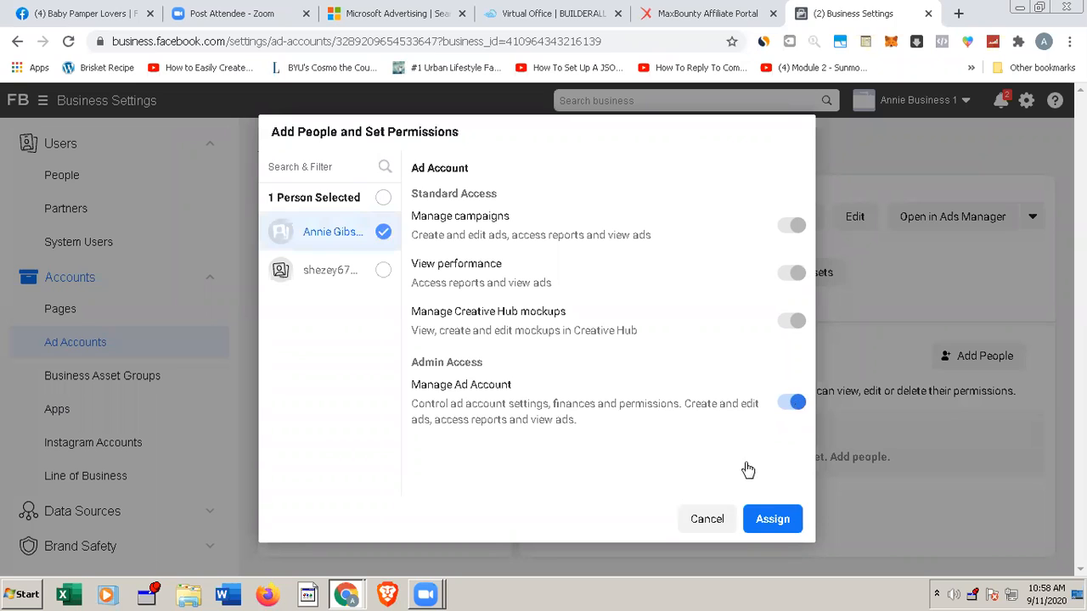
{"action": "left_click", "coordinate": [772, 521]}
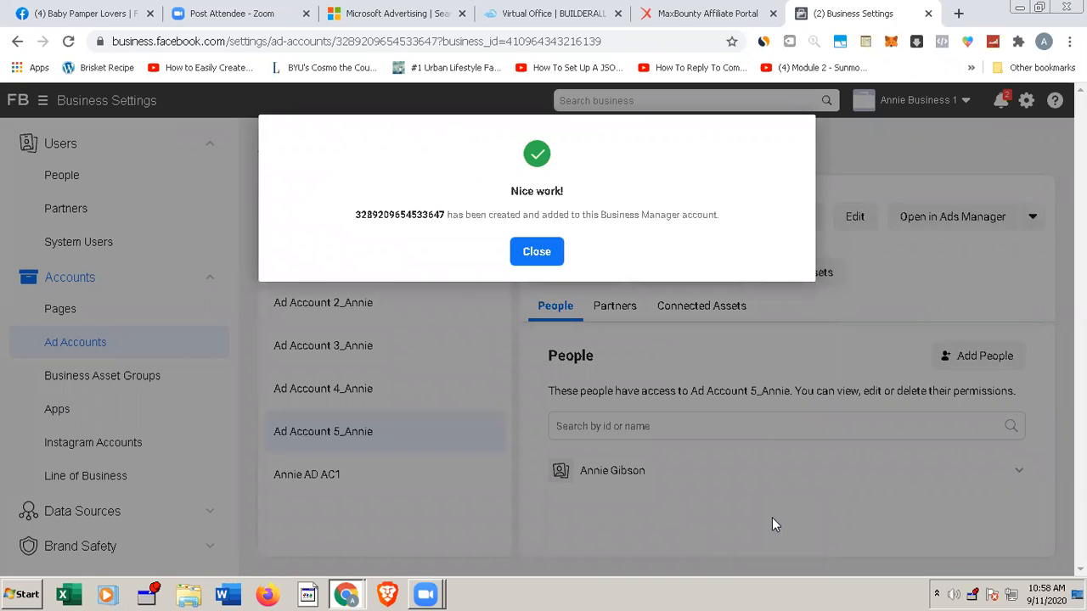
{"action": "left_click", "coordinate": [535, 256]}
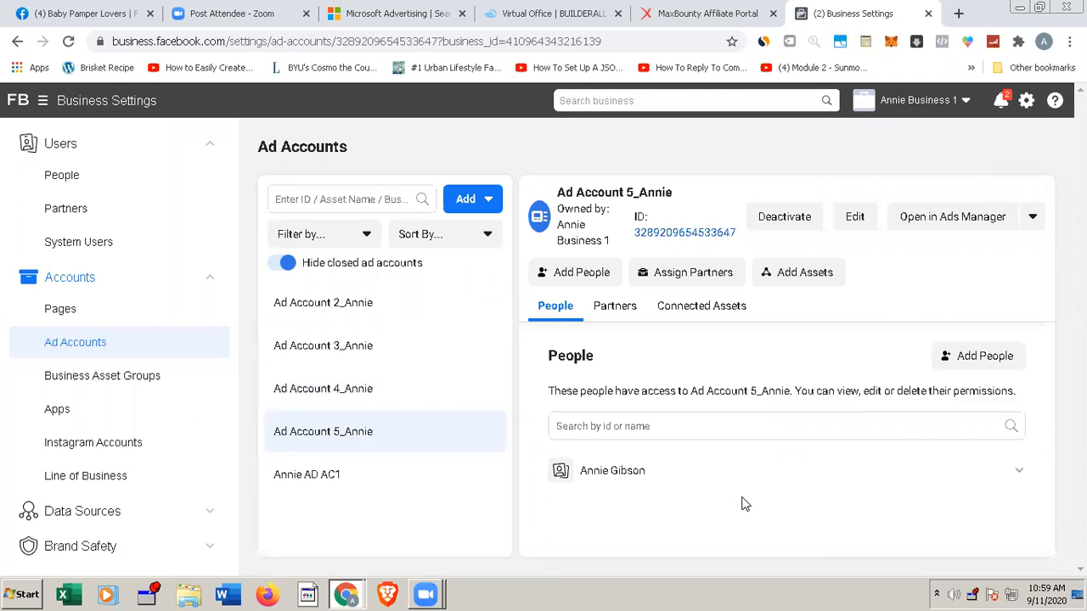
Step: Check the list of Business Manager accounts and switch from Business Settings to Ads Manager
{"action": "left_click", "coordinate": [963, 109]}
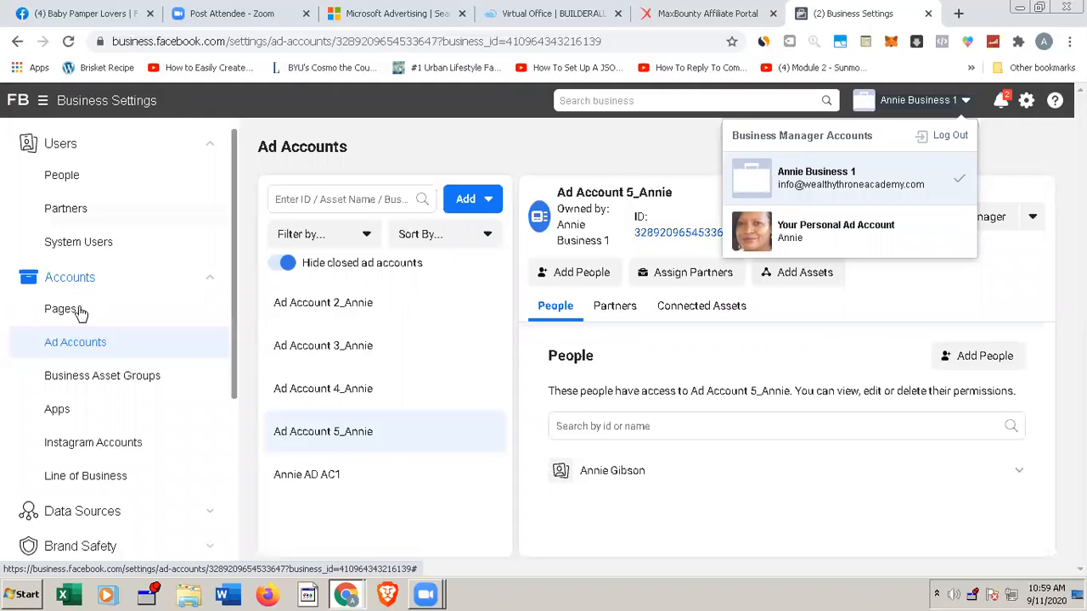
{"action": "left_click", "coordinate": [43, 102]}
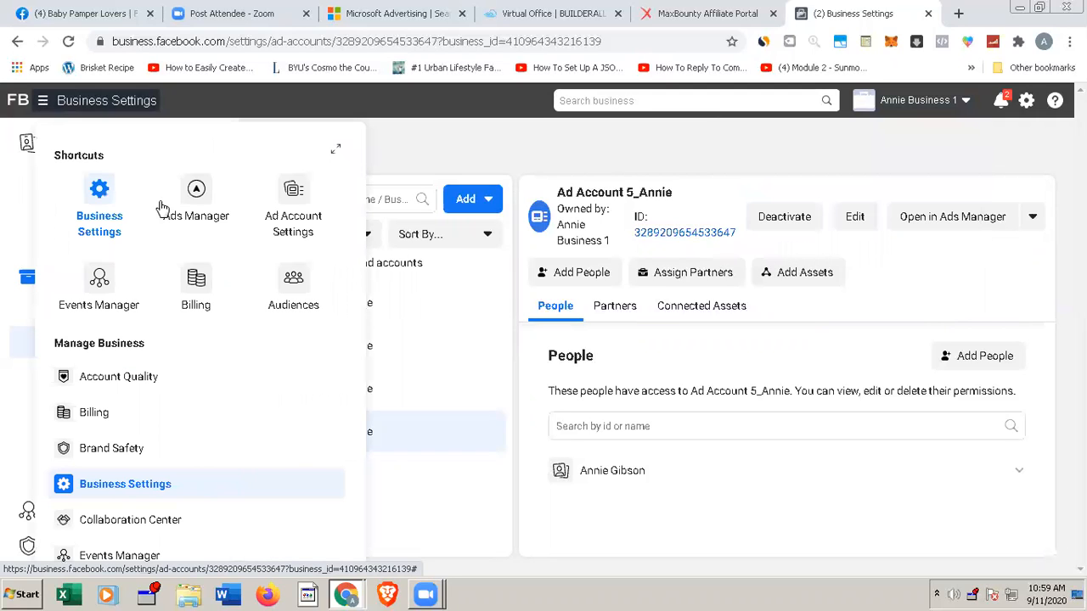
{"action": "left_click", "coordinate": [194, 193]}
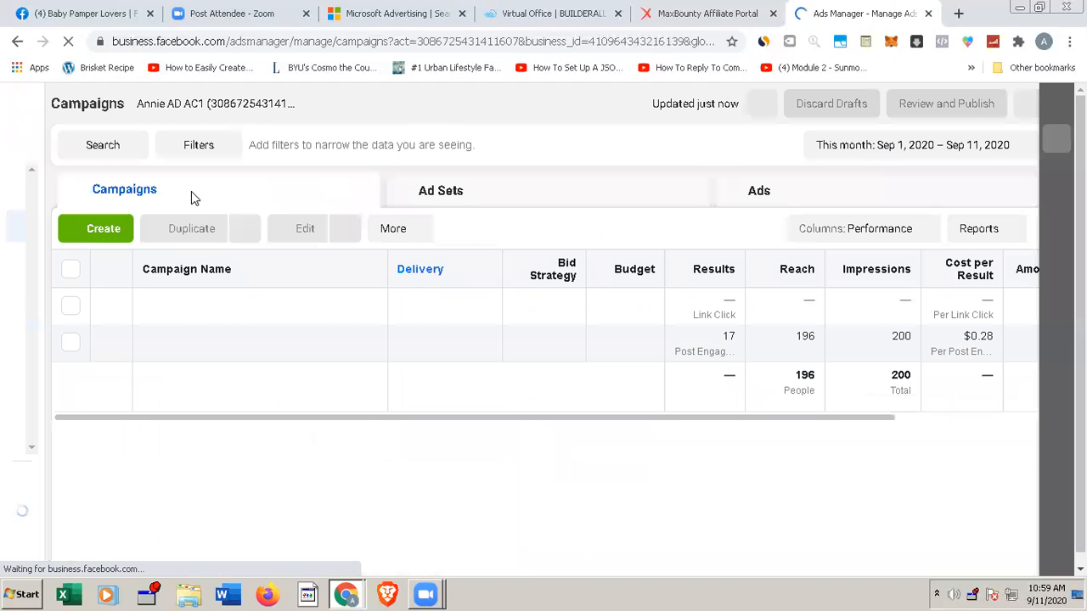
Step: Review the business's ad accounts in Ads Manager and open the campaigns of the second ad account
{"action": "left_click", "coordinate": [305, 105]}
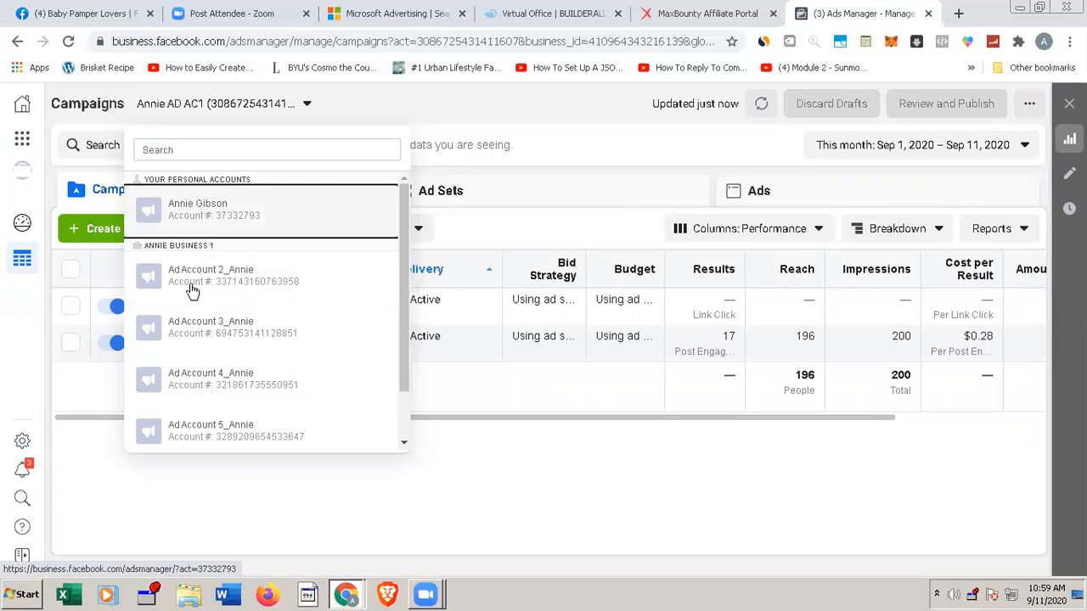
{"action": "scroll", "coordinate": [193, 304], "scroll_direction": "down", "scroll_amount": 1}
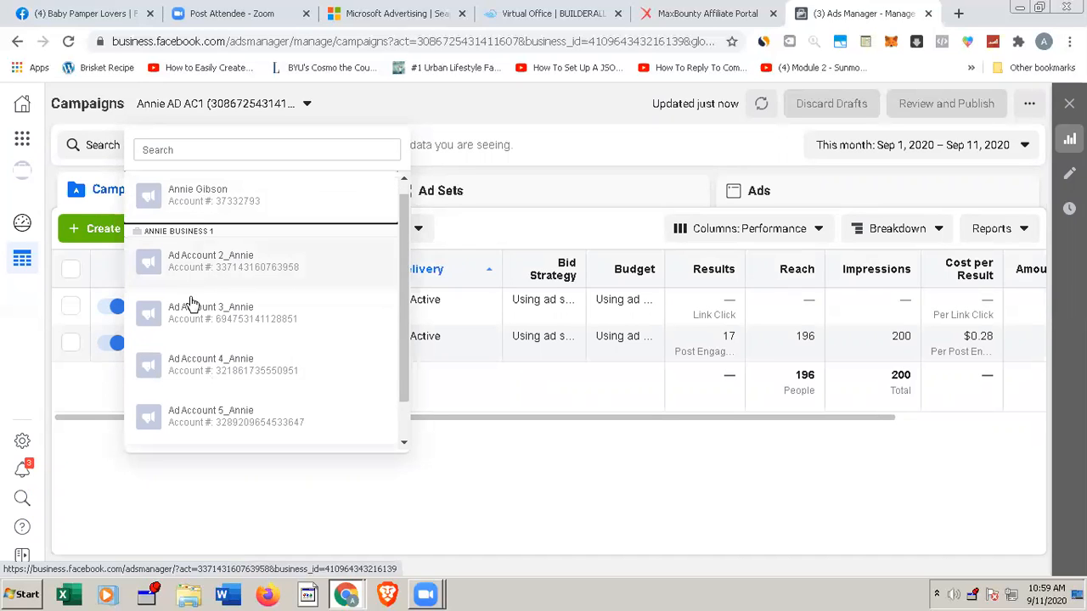
{"action": "scroll", "coordinate": [193, 304], "scroll_direction": "down", "scroll_amount": 2}
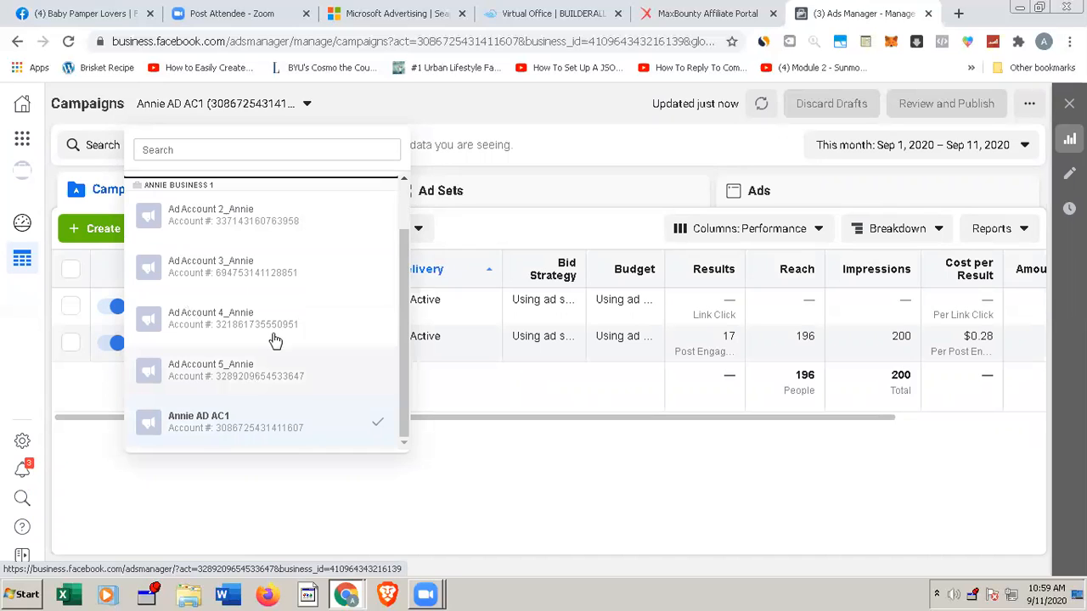
{"action": "scroll", "coordinate": [255, 255], "scroll_direction": "up", "scroll_amount": 1}
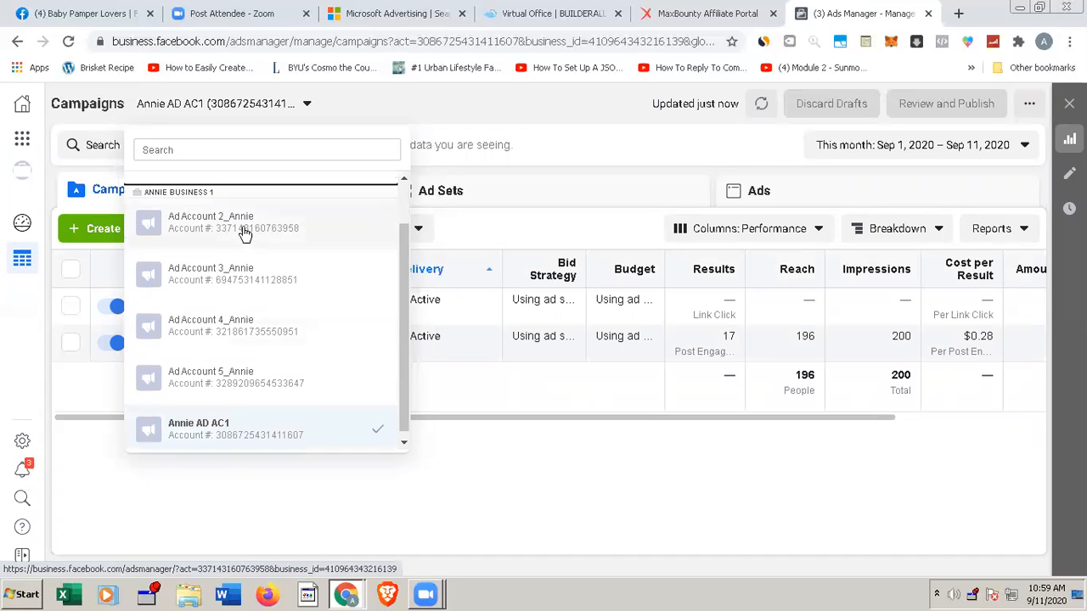
{"action": "left_click", "coordinate": [240, 231]}
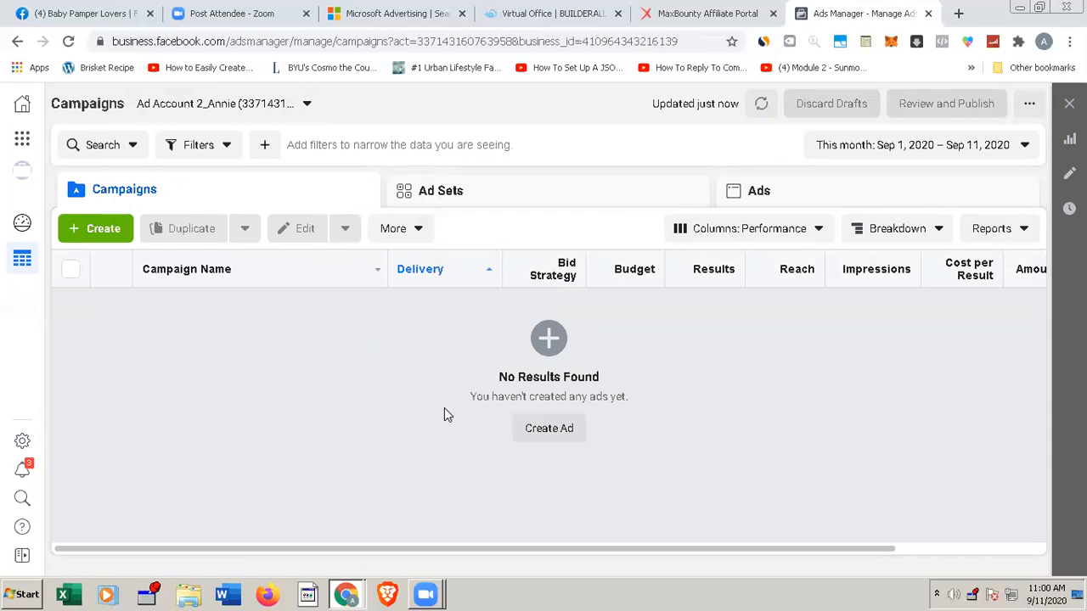
Step: Switch back to the original AD AC1 ad account and open the ad sets of campaign C_2_1109_Traffic_Pampers_MB_USA
{"action": "left_click", "coordinate": [306, 108]}
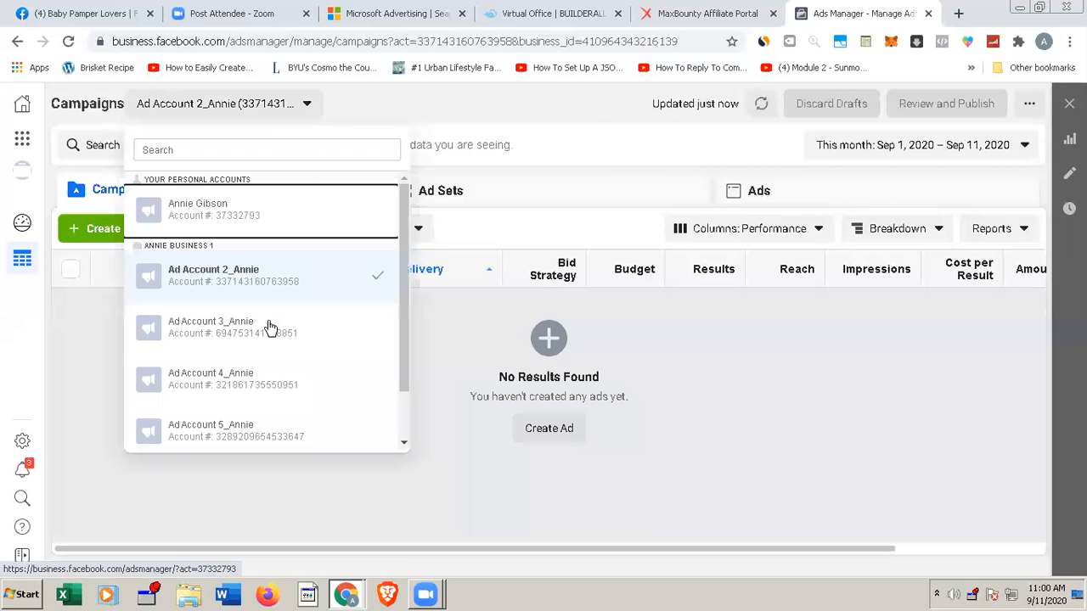
{"action": "scroll", "coordinate": [269, 328], "scroll_direction": "down", "scroll_amount": 1}
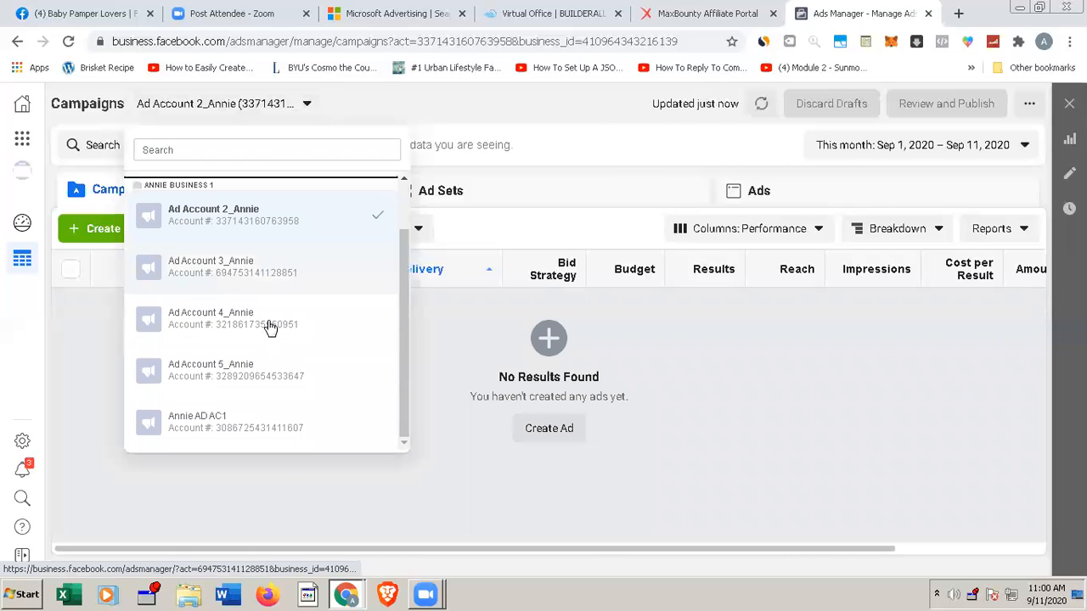
{"action": "left_click", "coordinate": [237, 427]}
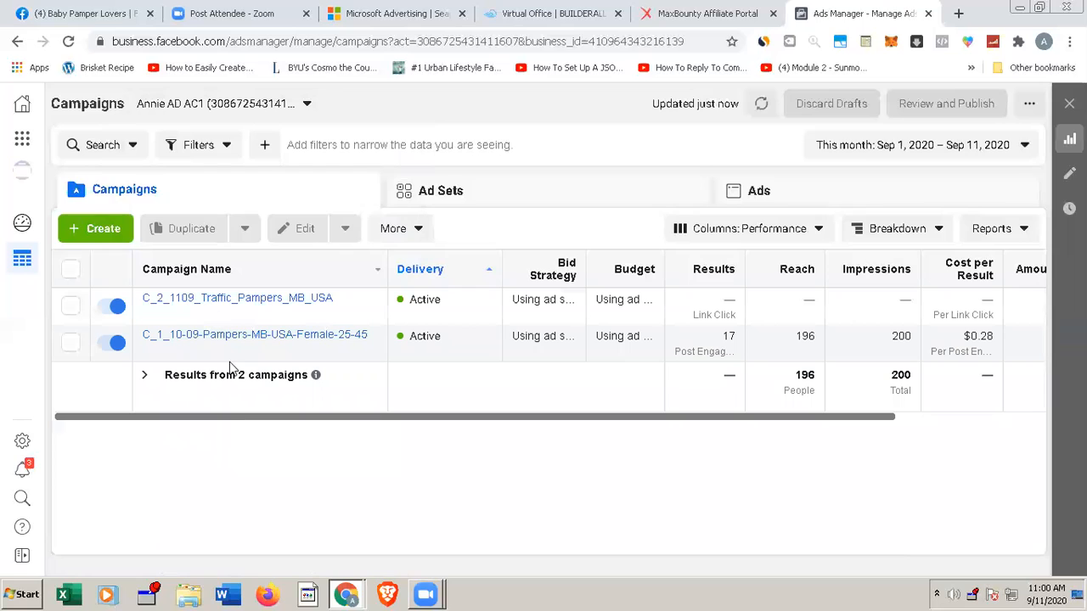
{"action": "mouse_move", "coordinate": [220, 347]}
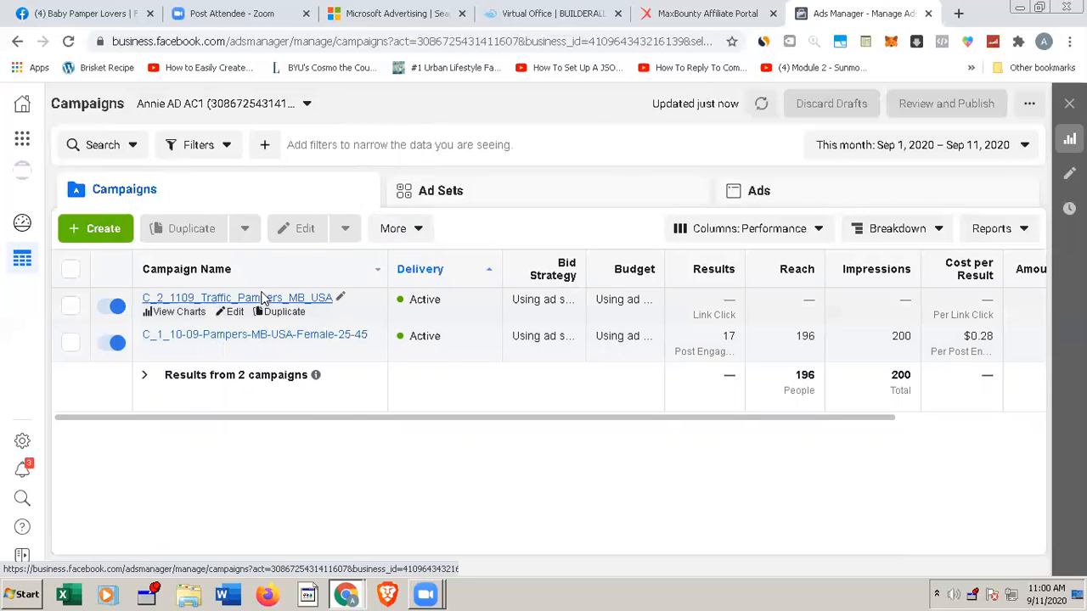
{"action": "left_click", "coordinate": [264, 297]}
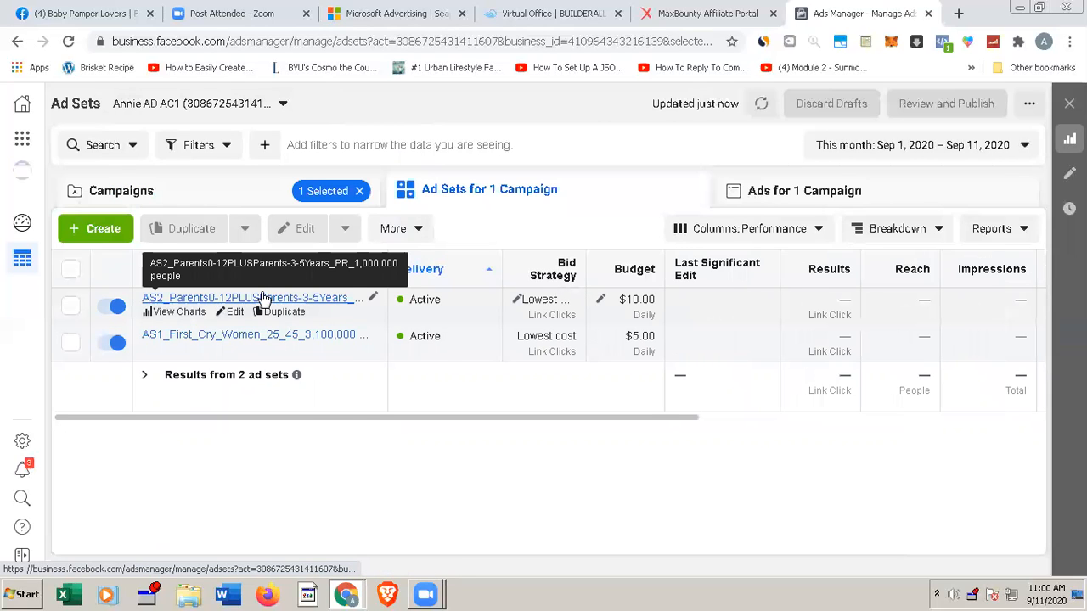